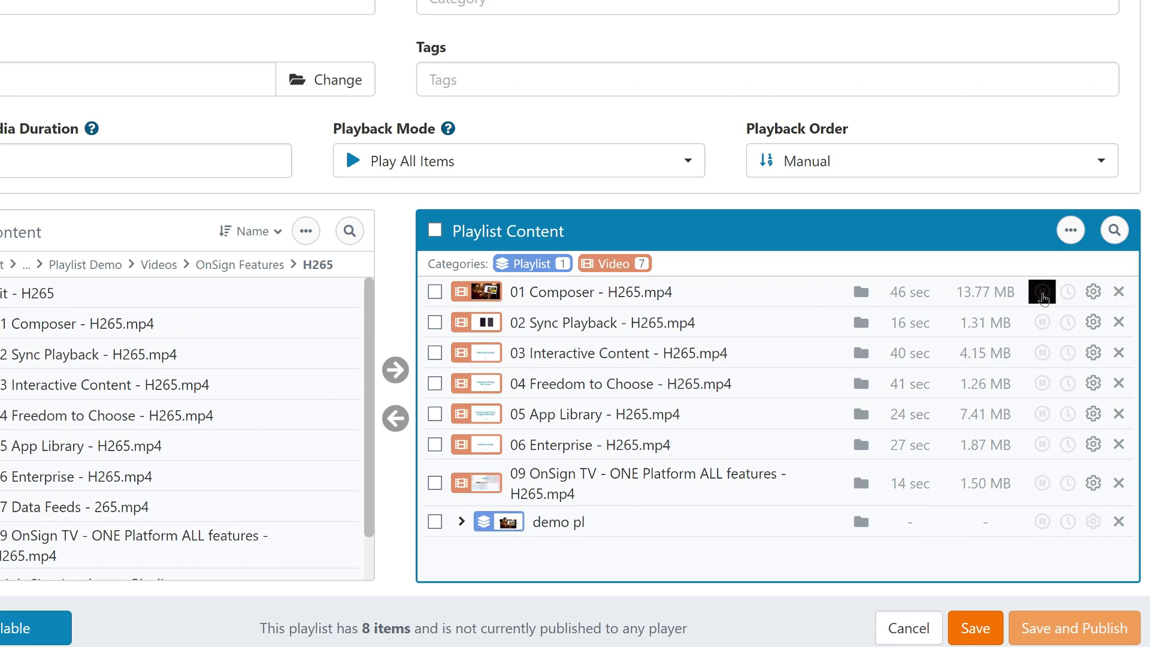
Pause 01 Composer, 03 Interactive Content and 05 App Library, and expand demo pl
{"action": "left_click", "coordinate": [1042, 293]}
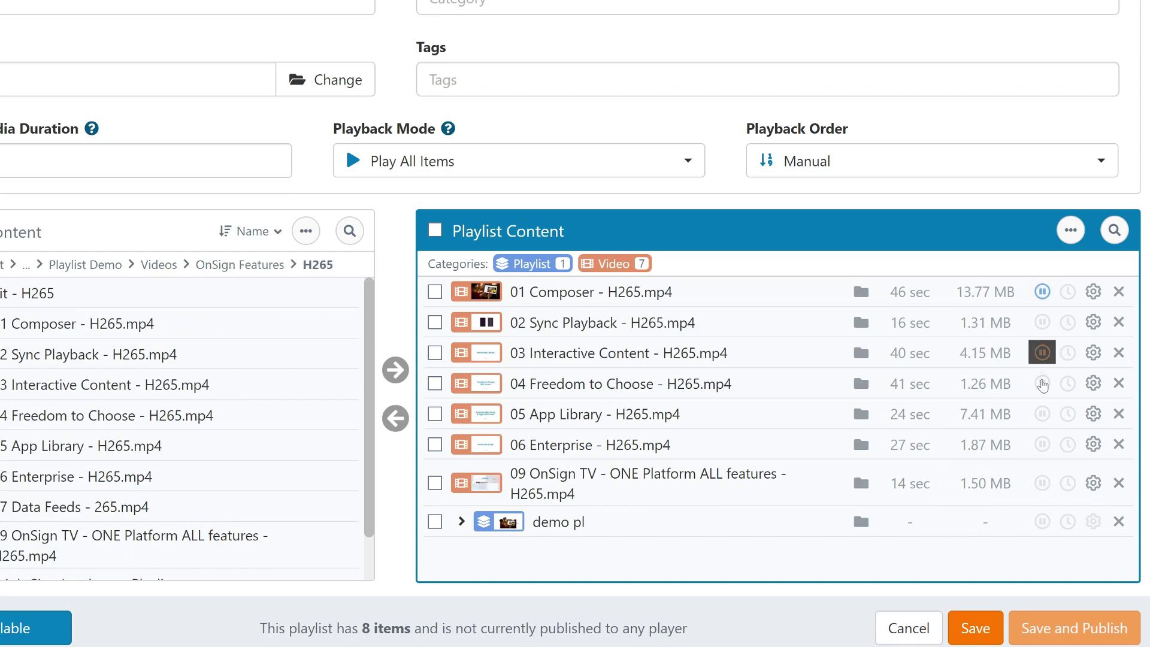
{"action": "left_click", "coordinate": [1042, 353]}
{"action": "left_click", "coordinate": [1042, 414]}
{"action": "left_click", "coordinate": [462, 521]}
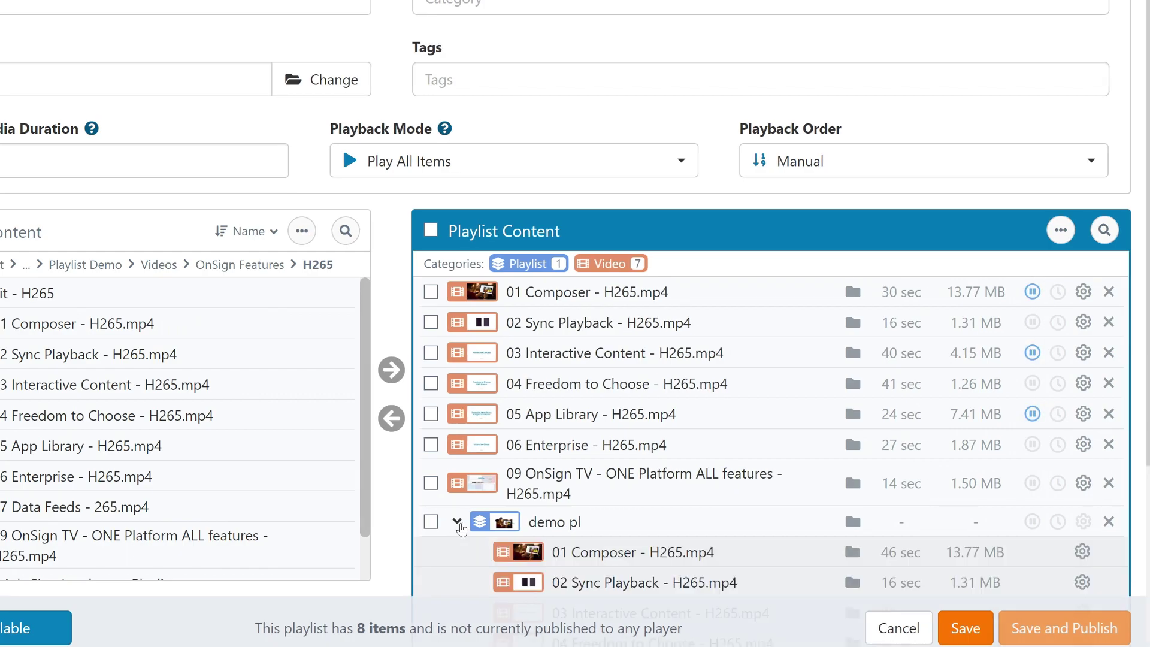
{"action": "scroll", "coordinate": [461, 530], "scroll_direction": "down", "scroll_amount": 4}
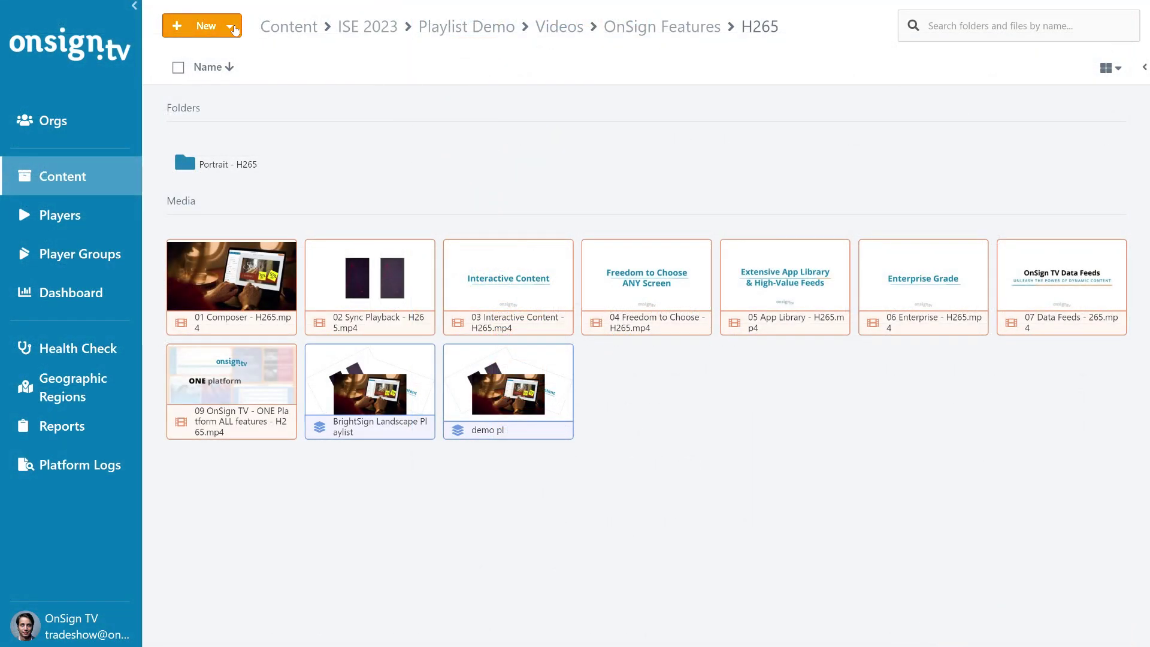
Create a new empty playlist from the New menu in the H265 folder
{"action": "left_click", "coordinate": [230, 27]}
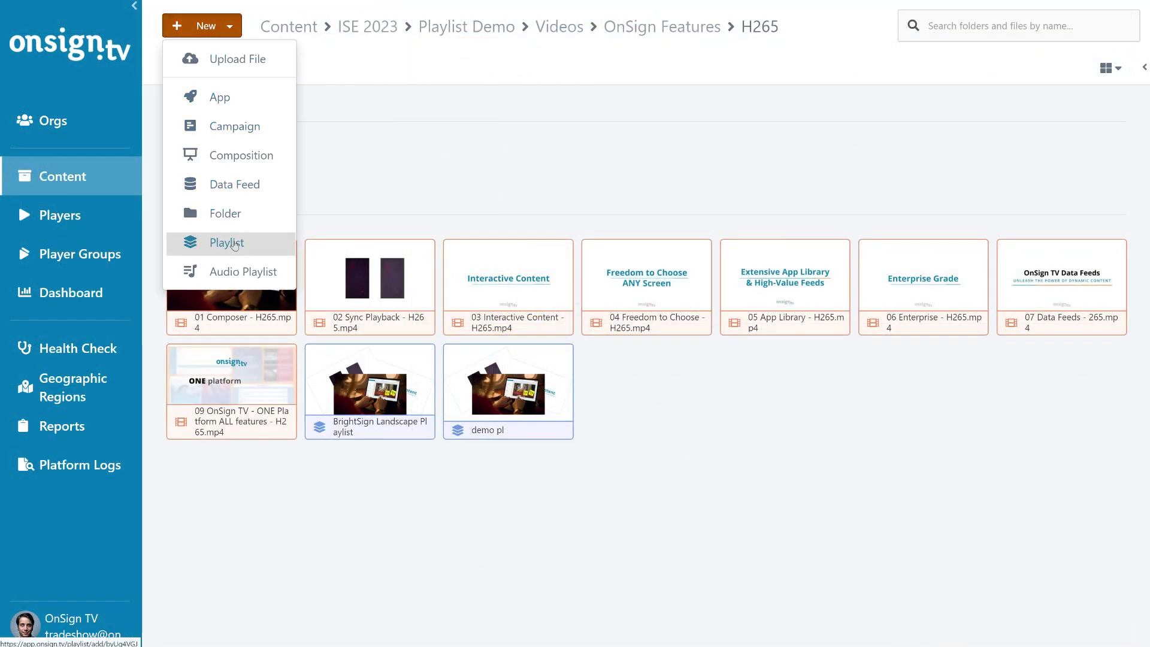
{"action": "left_click", "coordinate": [228, 243]}
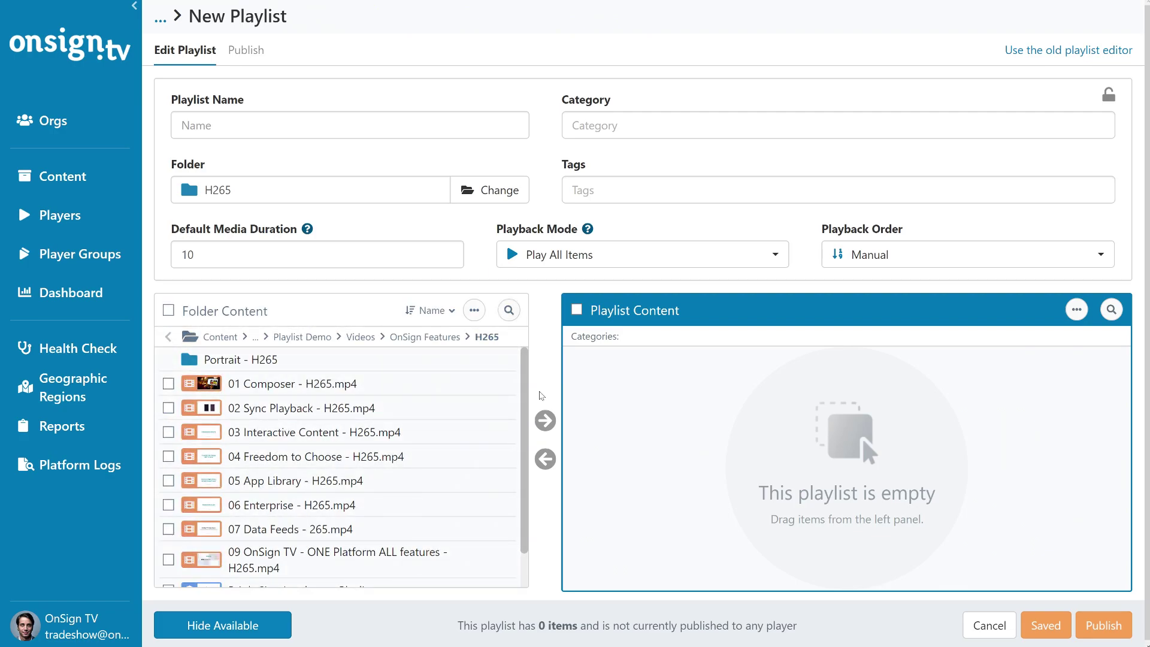
{"action": "scroll", "coordinate": [283, 384], "scroll_direction": "down", "scroll_amount": 1}
{"action": "scroll", "coordinate": [283, 384], "scroll_direction": "up", "scroll_amount": 1}
Search the folder content for 'type:image onsign'
{"action": "left_click", "coordinate": [513, 310]}
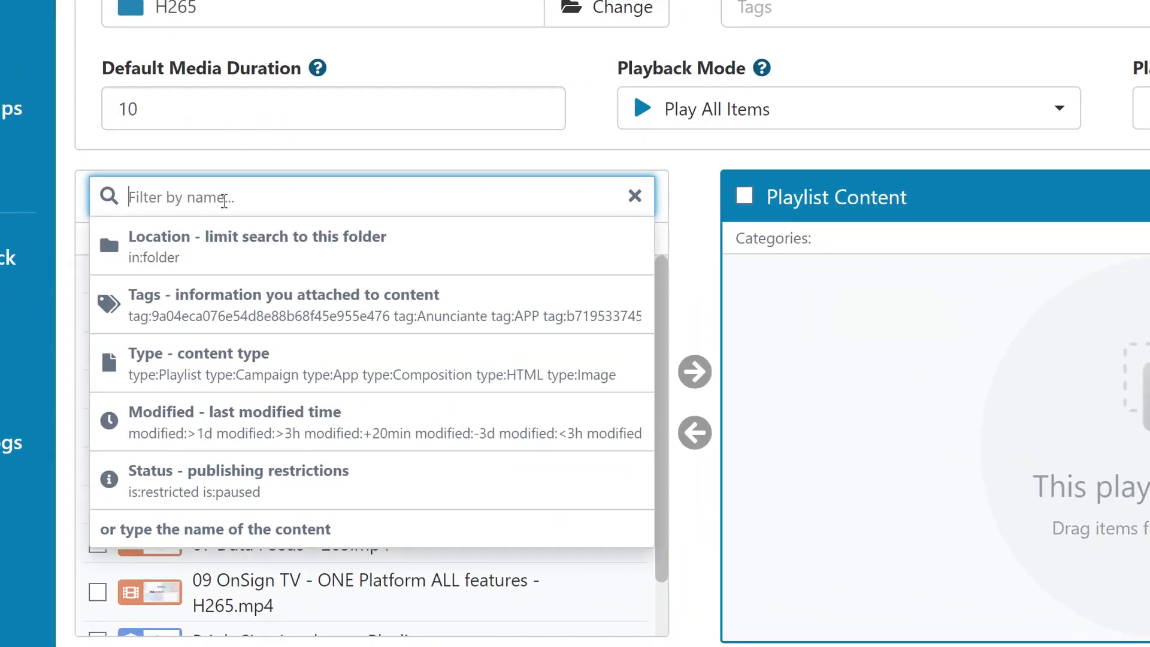
{"action": "type", "text": "type:"}
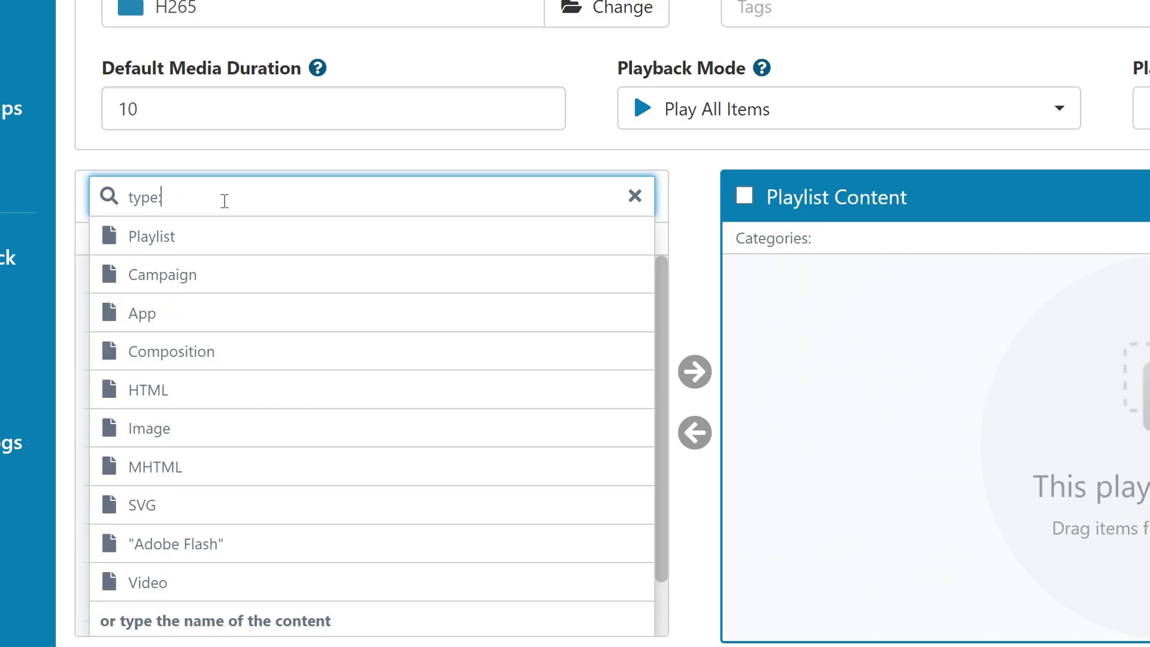
{"action": "type", "text": "image onsign"}
{"action": "key", "text": "Return"}
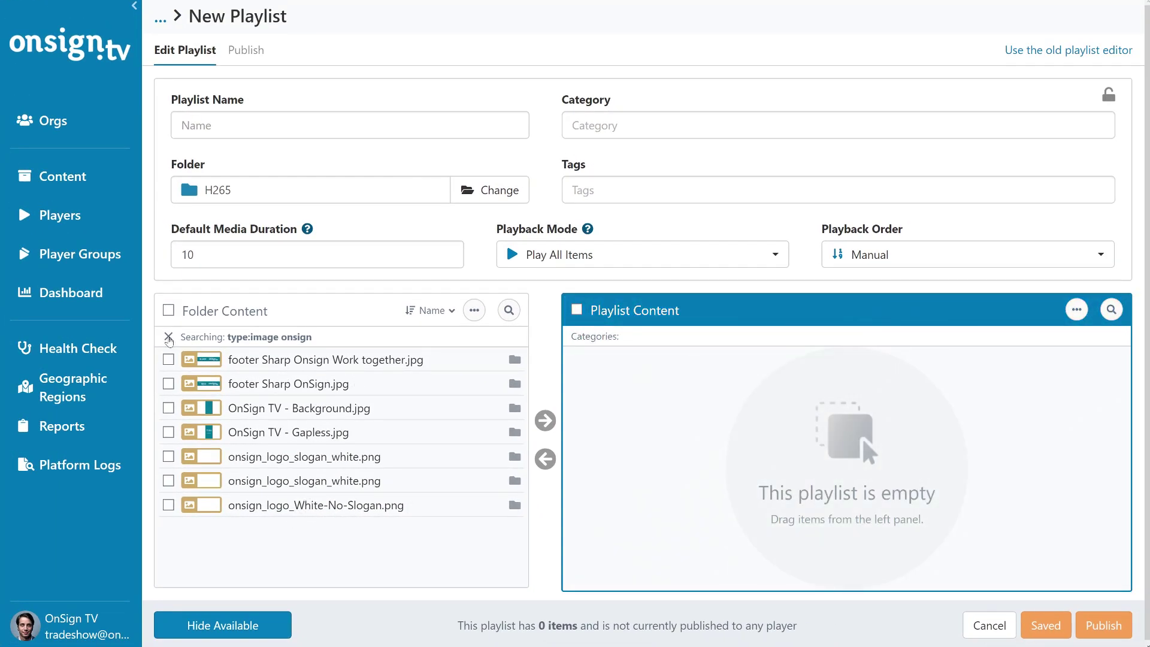
Clear the search and select videos 01 through 06 in the H265 folder
{"action": "left_click", "coordinate": [169, 338]}
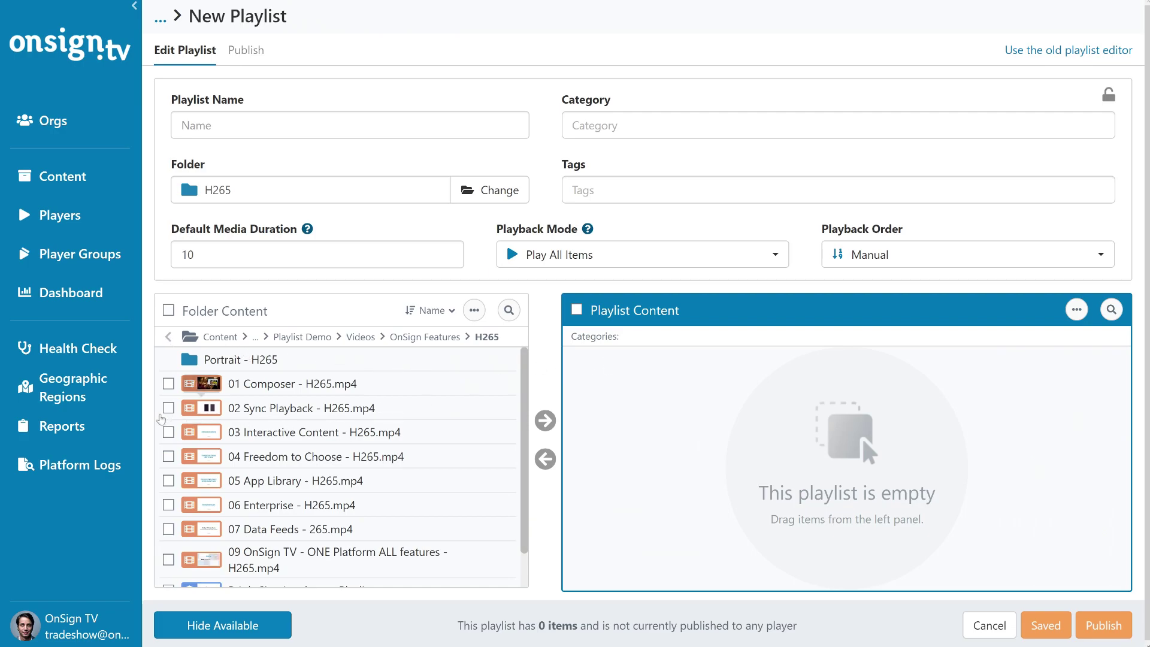
{"action": "left_click", "coordinate": [168, 383]}
{"action": "left_click", "coordinate": [168, 408]}
{"action": "left_click", "coordinate": [169, 432]}
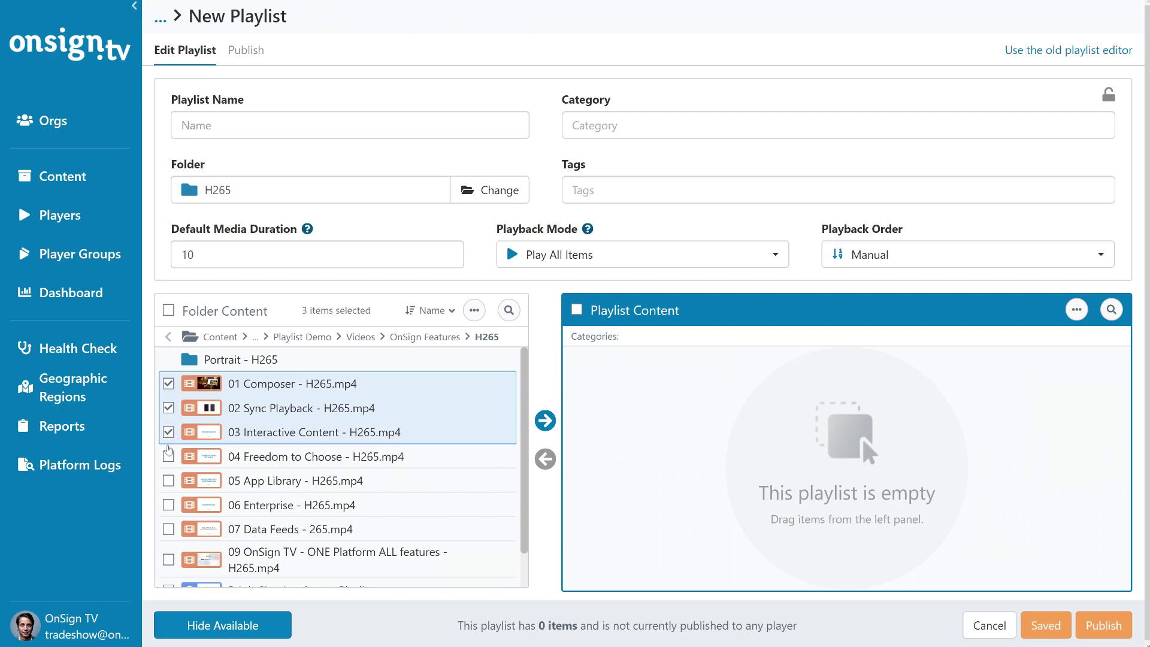
{"action": "left_click", "coordinate": [169, 457]}
{"action": "left_click", "coordinate": [169, 480]}
{"action": "left_click", "coordinate": [170, 504]}
Add them with demo pl and 09 OnSign TV features to the playlist, demo pl last
{"action": "scroll", "coordinate": [176, 500], "scroll_direction": "down", "scroll_amount": 1}
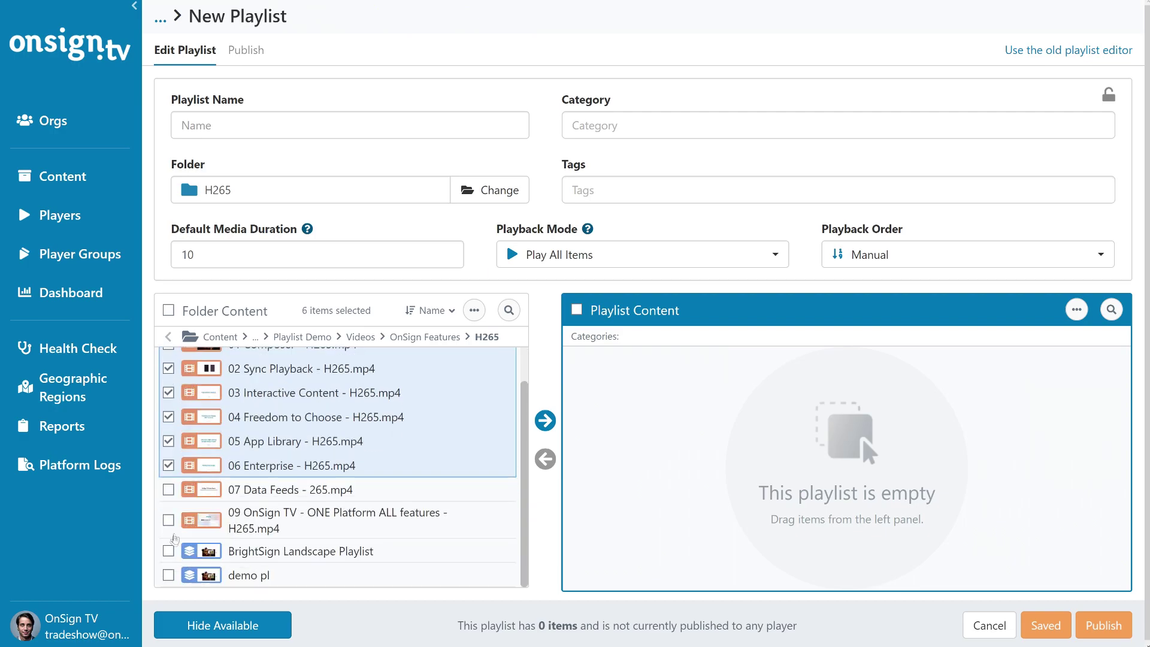
{"action": "left_click", "coordinate": [169, 575]}
{"action": "left_click", "coordinate": [168, 520]}
{"action": "scroll", "coordinate": [170, 525], "scroll_direction": "up", "scroll_amount": 1}
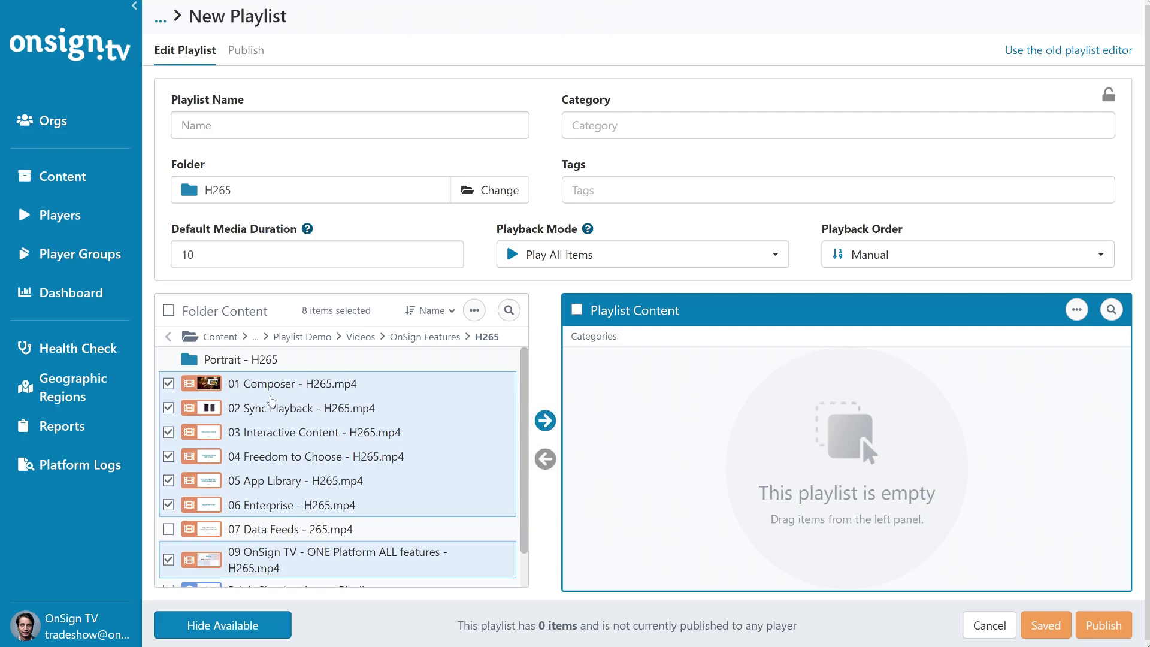
{"action": "left_click_drag", "start_coordinate": [271, 400], "coordinate": [803, 418]}
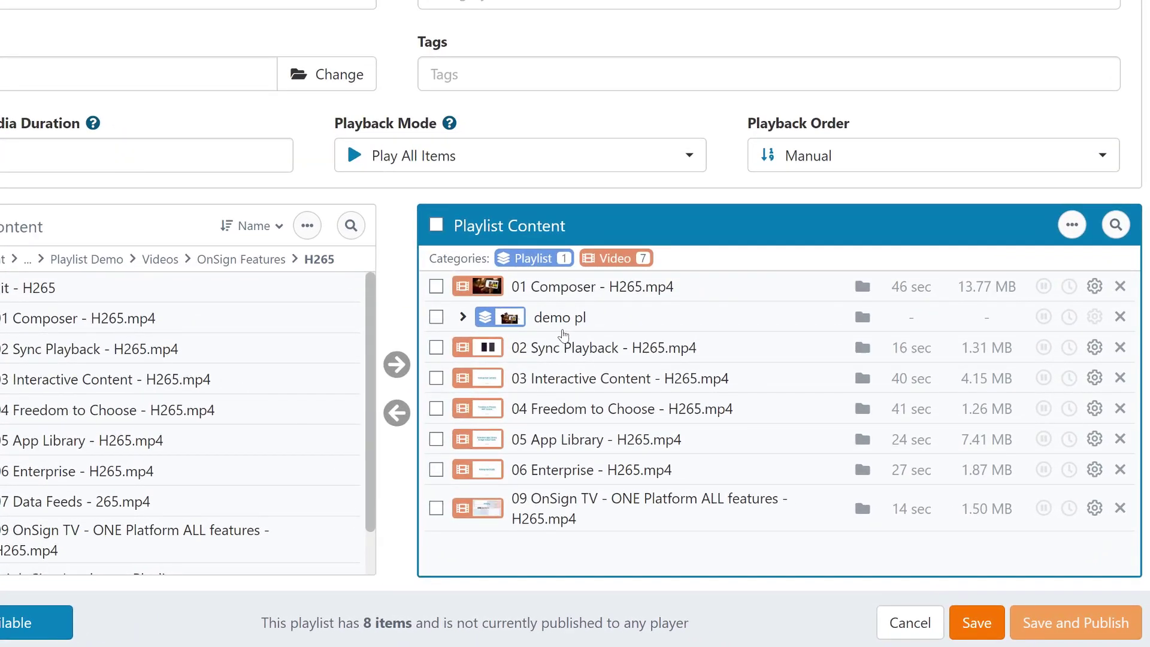
{"action": "left_click_drag", "start_coordinate": [563, 334], "coordinate": [530, 516]}
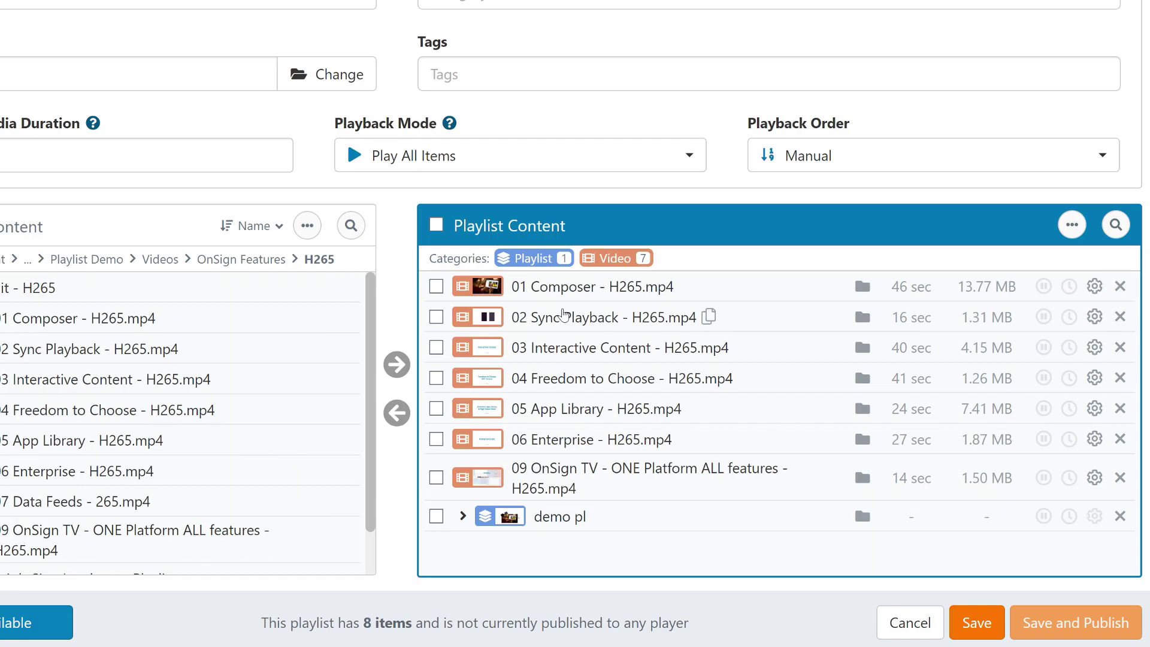
{"action": "left_click", "coordinate": [1072, 225]}
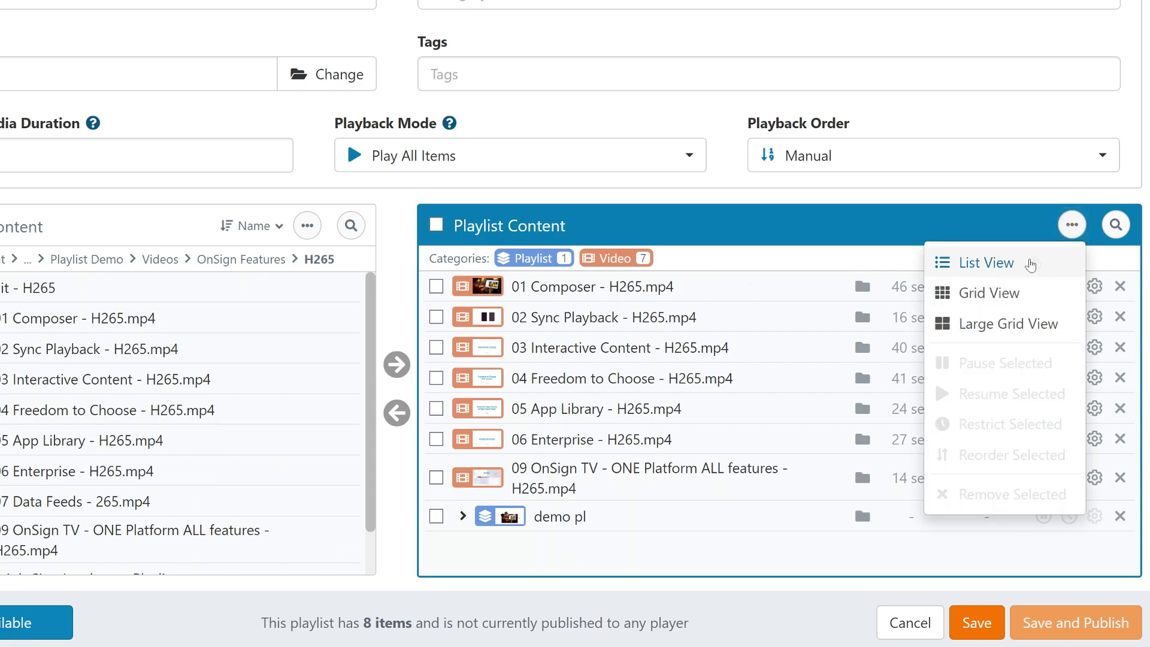
{"action": "left_click", "coordinate": [1009, 267]}
{"action": "left_click", "coordinate": [1072, 225]}
{"action": "left_click", "coordinate": [1002, 292]}
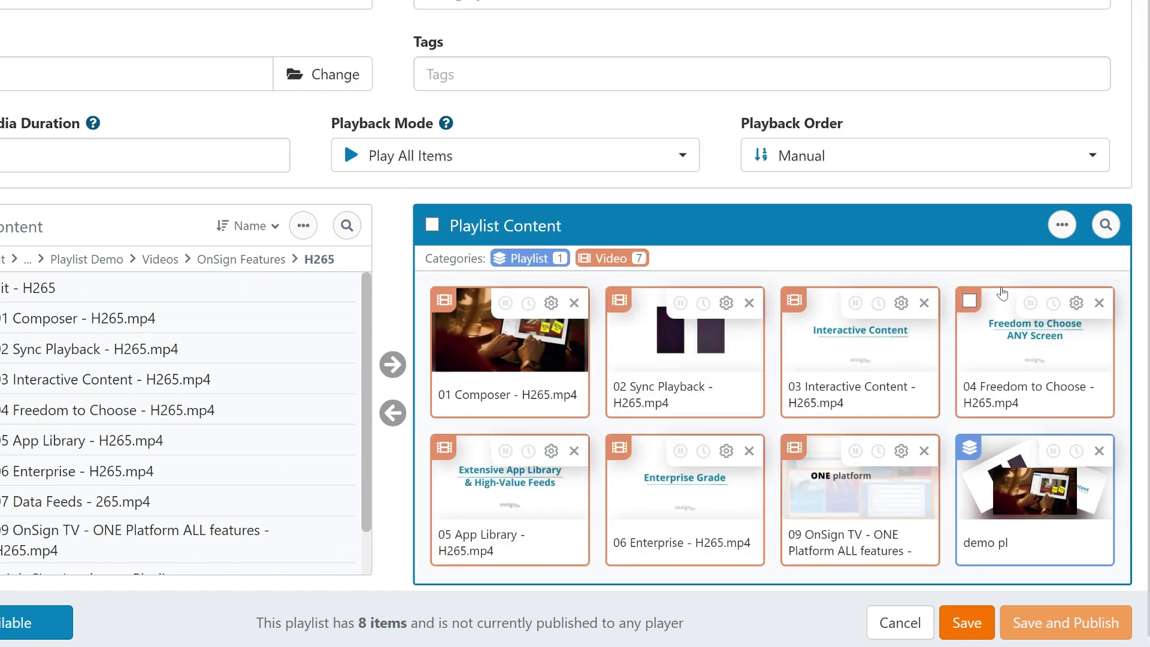
{"action": "left_click", "coordinate": [1062, 225]}
{"action": "left_click", "coordinate": [994, 322]}
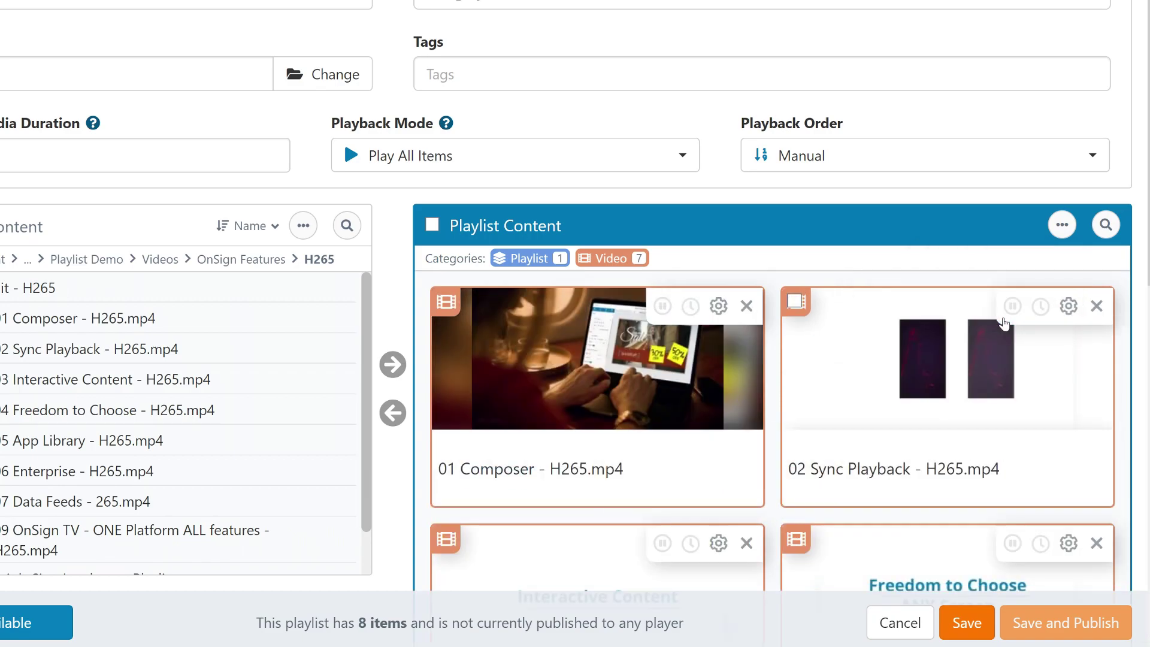
{"action": "left_click", "coordinate": [1062, 226]}
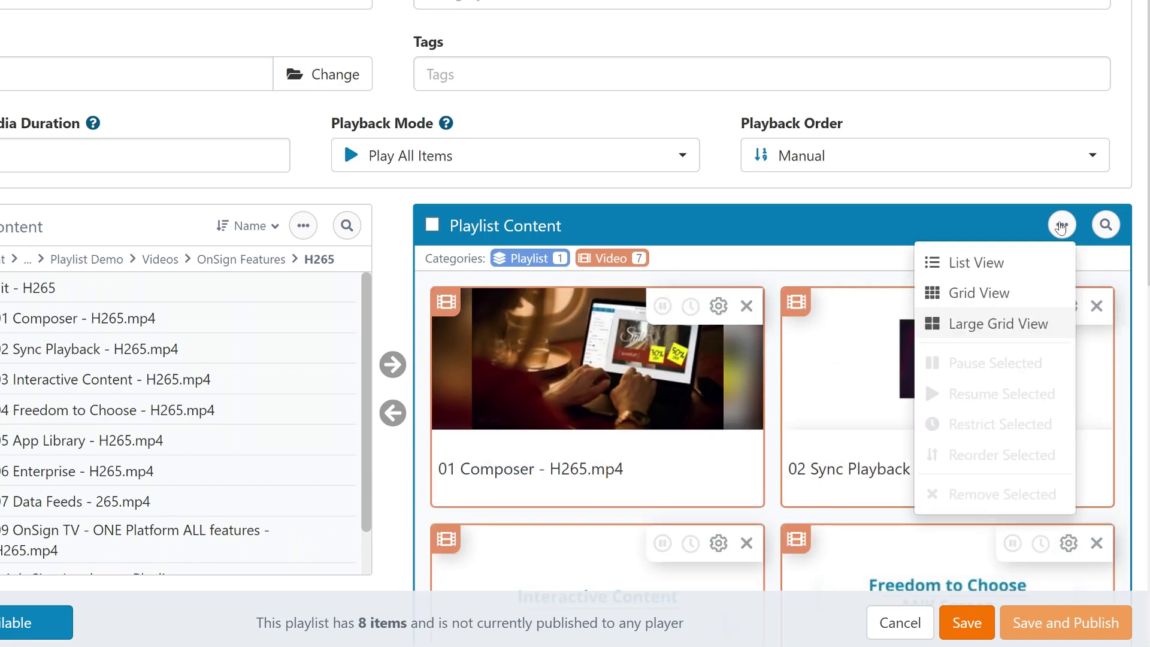
{"action": "left_click", "coordinate": [1016, 265]}
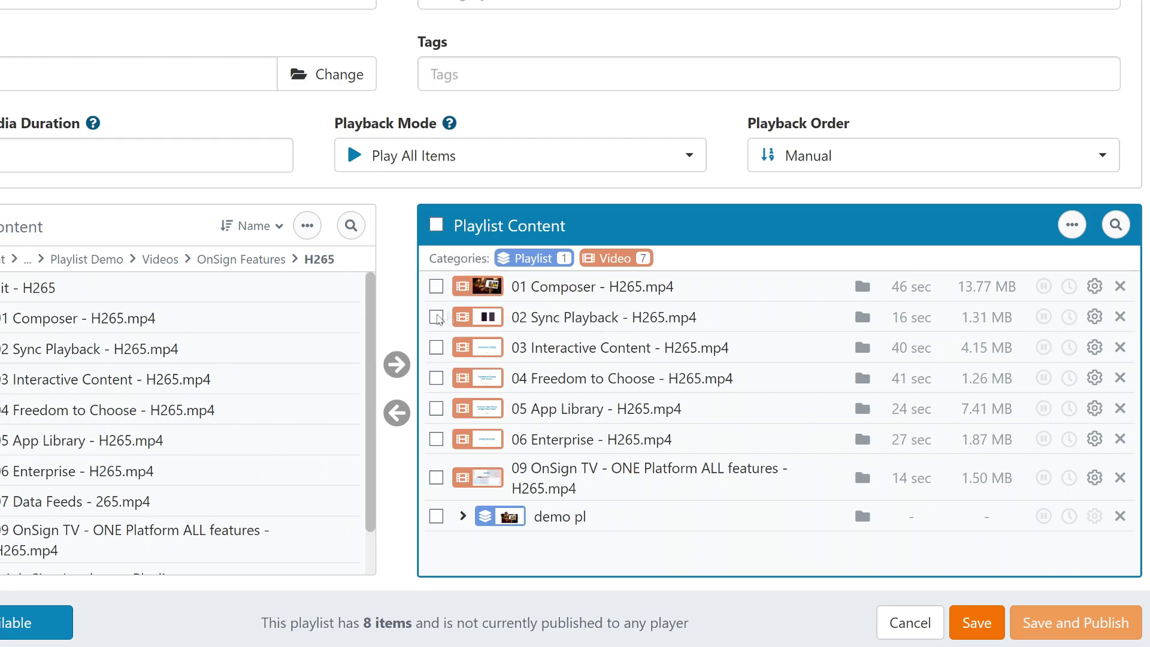
Select various playlist and H265 folder items, then clear the folder selection
{"action": "left_click", "coordinate": [436, 288]}
{"action": "left_click", "coordinate": [436, 317]}
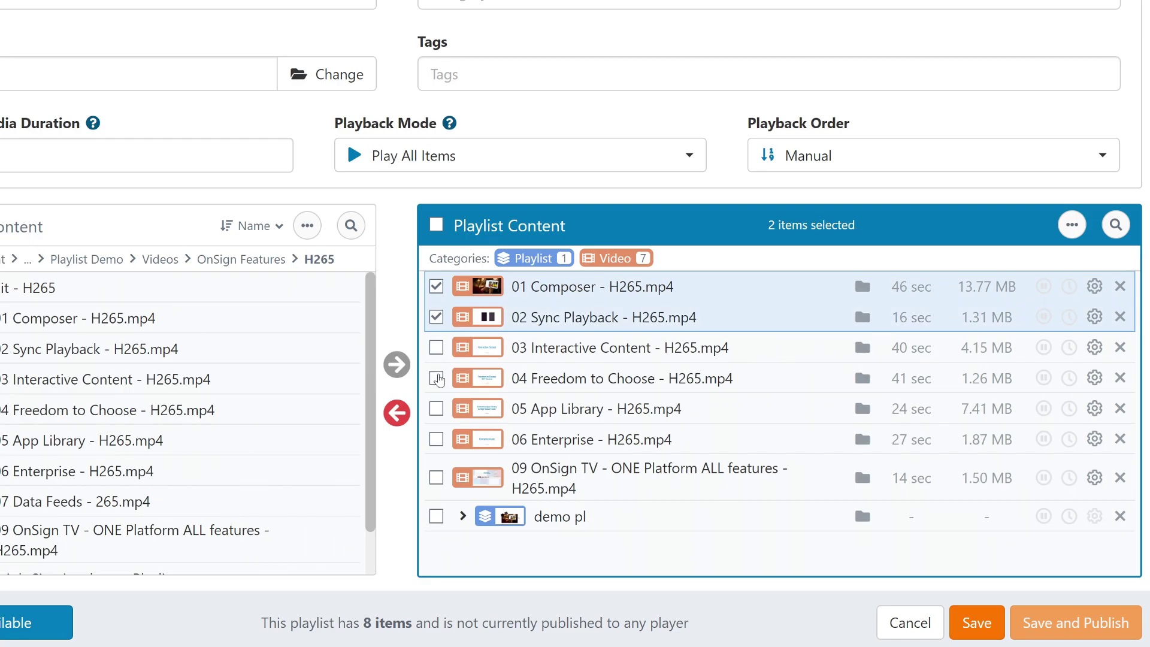
{"action": "left_click", "coordinate": [436, 378]}
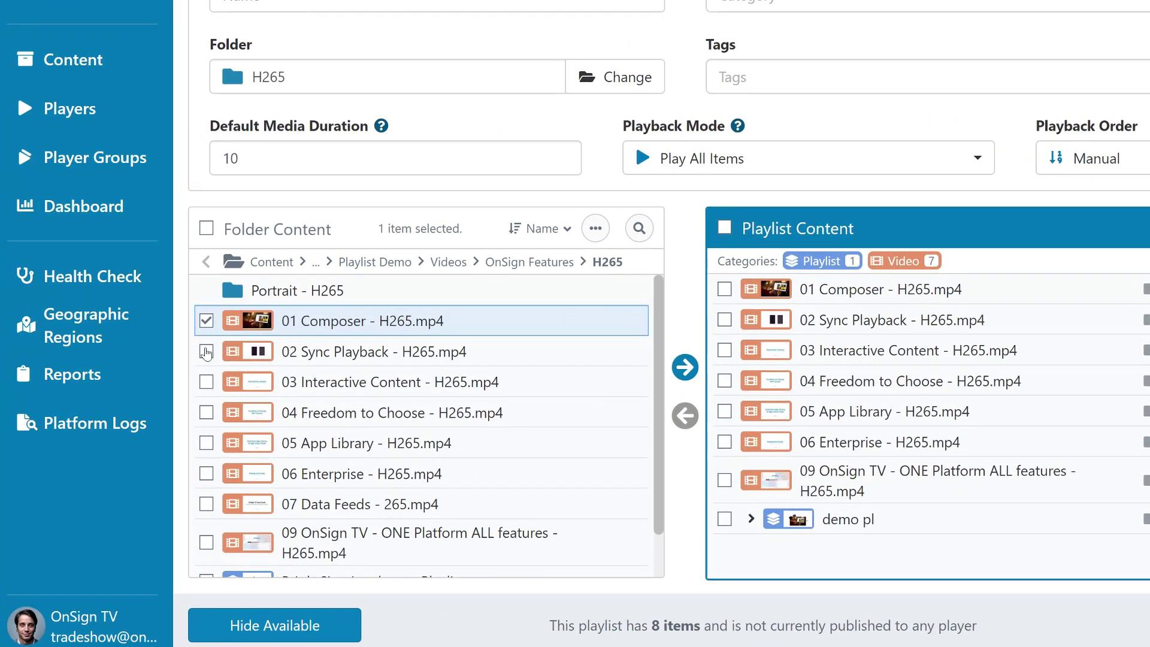
{"action": "left_click", "coordinate": [166, 351]}
{"action": "left_click", "coordinate": [166, 381]}
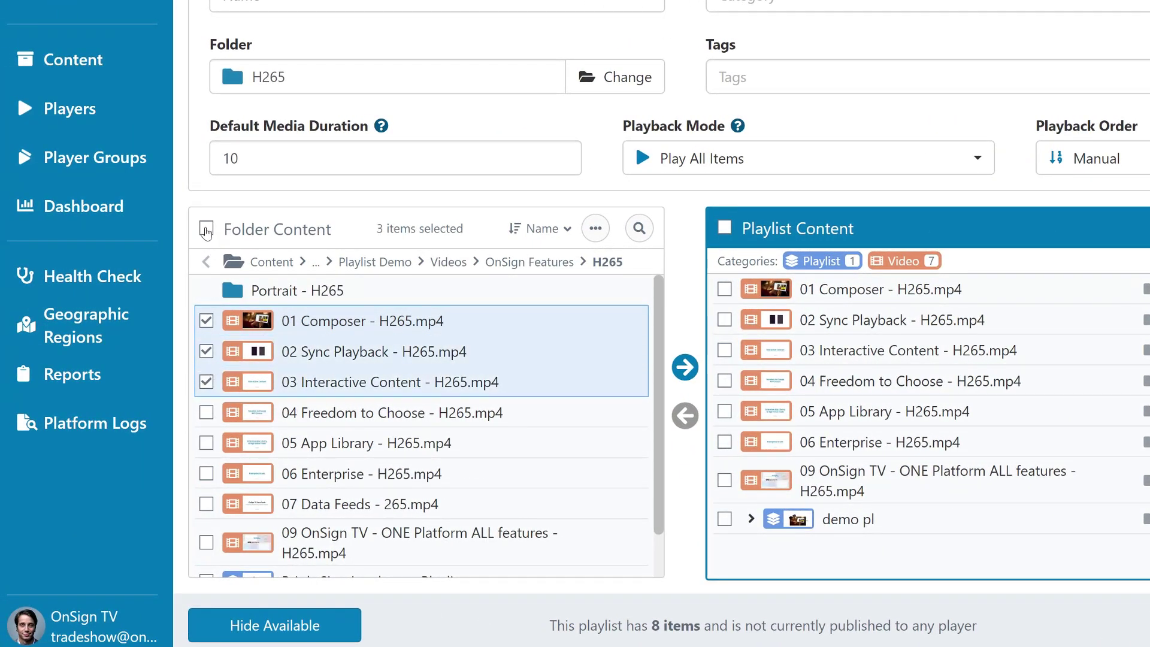
{"action": "left_click", "coordinate": [206, 229]}
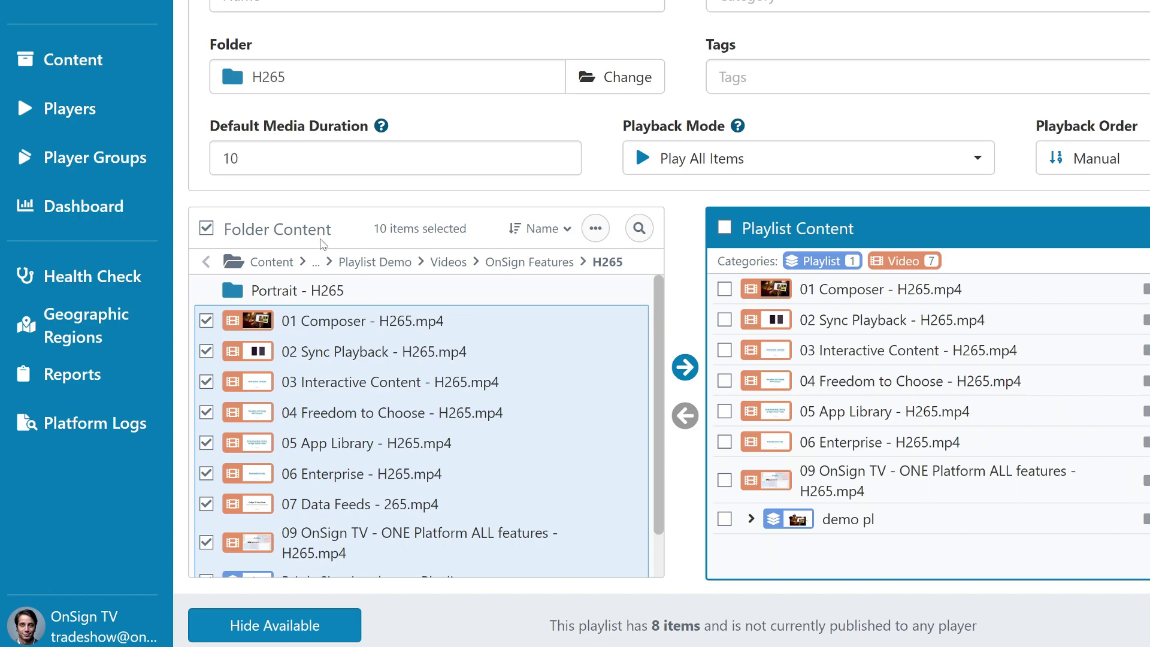
{"action": "left_click", "coordinate": [206, 228]}
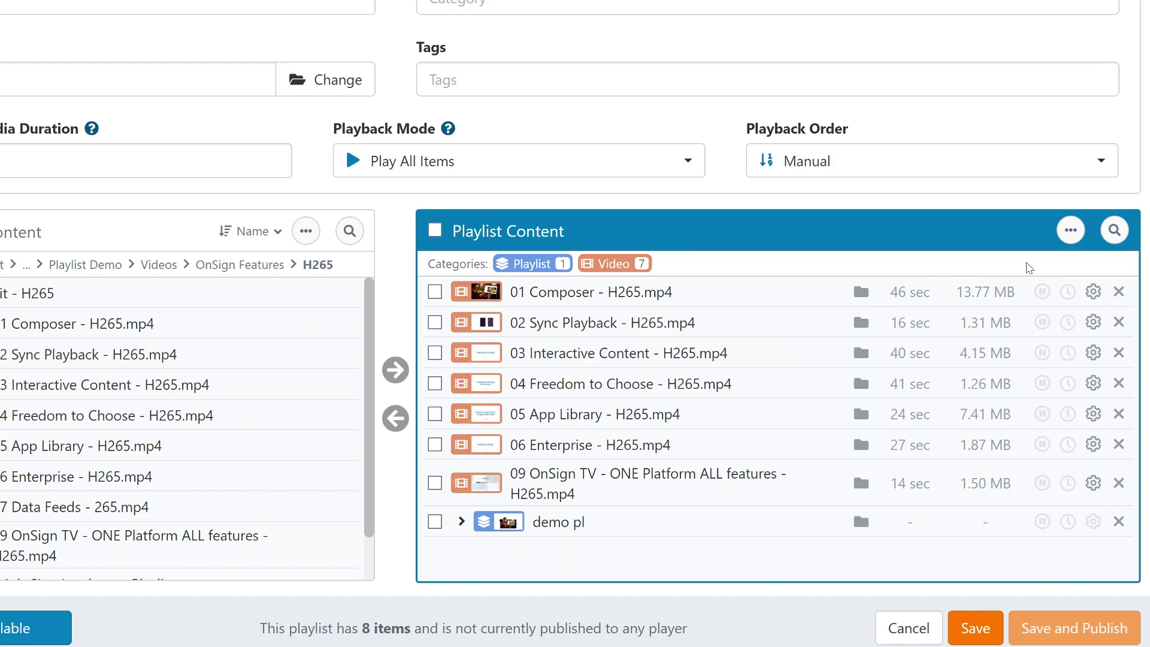
Pause 01 Composer and 05 App Library, and set 02 Sync Playback to 'Play only when…'
{"action": "left_click", "coordinate": [1042, 292]}
{"action": "left_click", "coordinate": [1043, 414]}
{"action": "left_click", "coordinate": [1068, 322]}
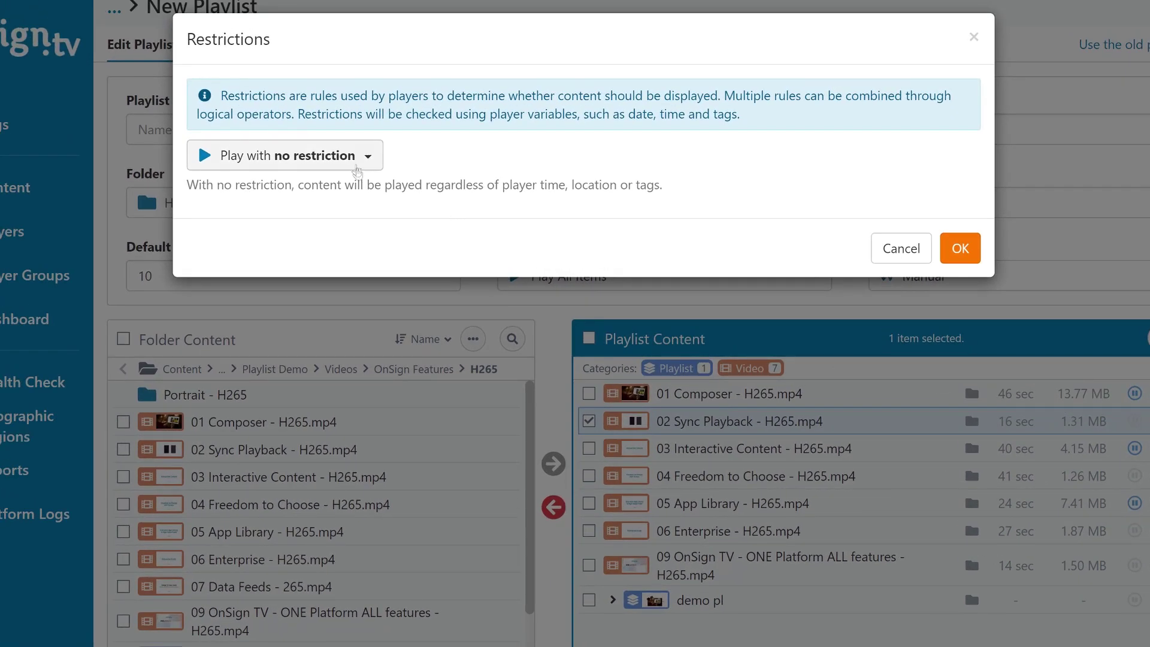
{"action": "left_click", "coordinate": [299, 157]}
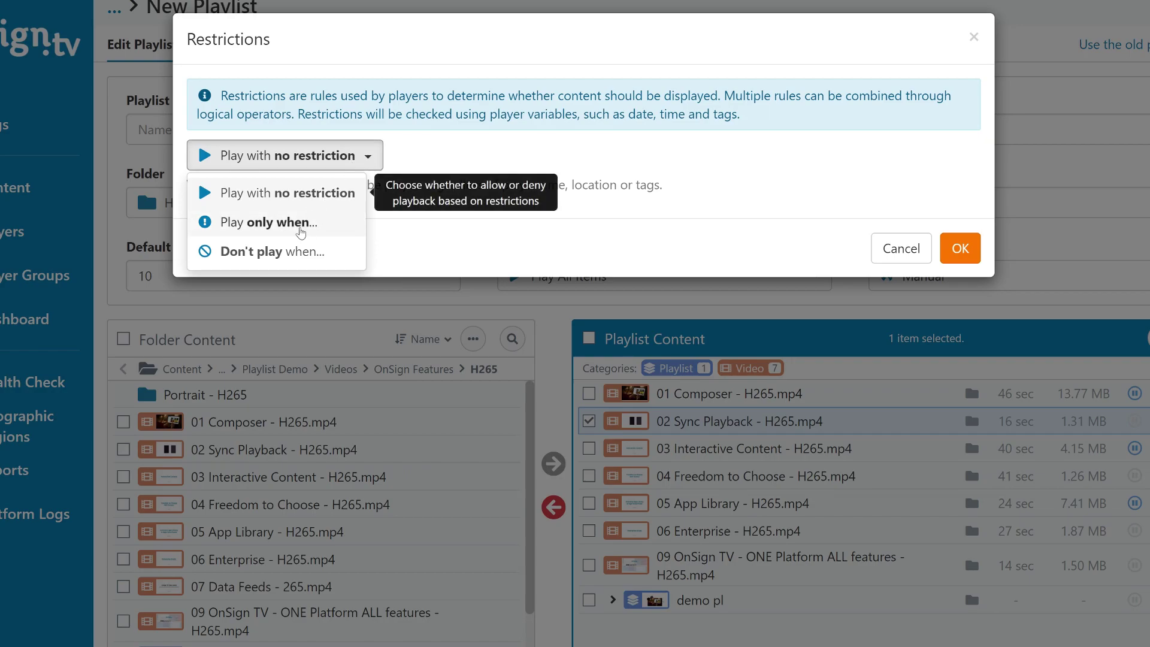
{"action": "left_click", "coordinate": [316, 219]}
Add a time-period restriction limiting Sync Playback to Saturdays and Sundays
{"action": "left_click", "coordinate": [303, 215]}
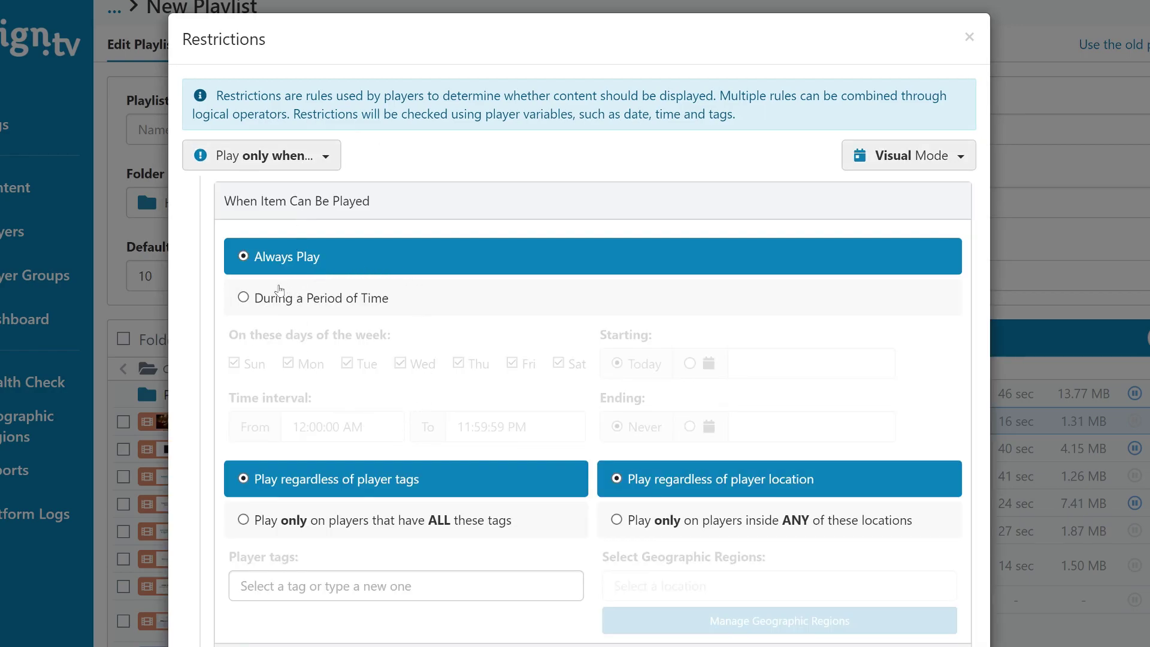
{"action": "left_click", "coordinate": [244, 299]}
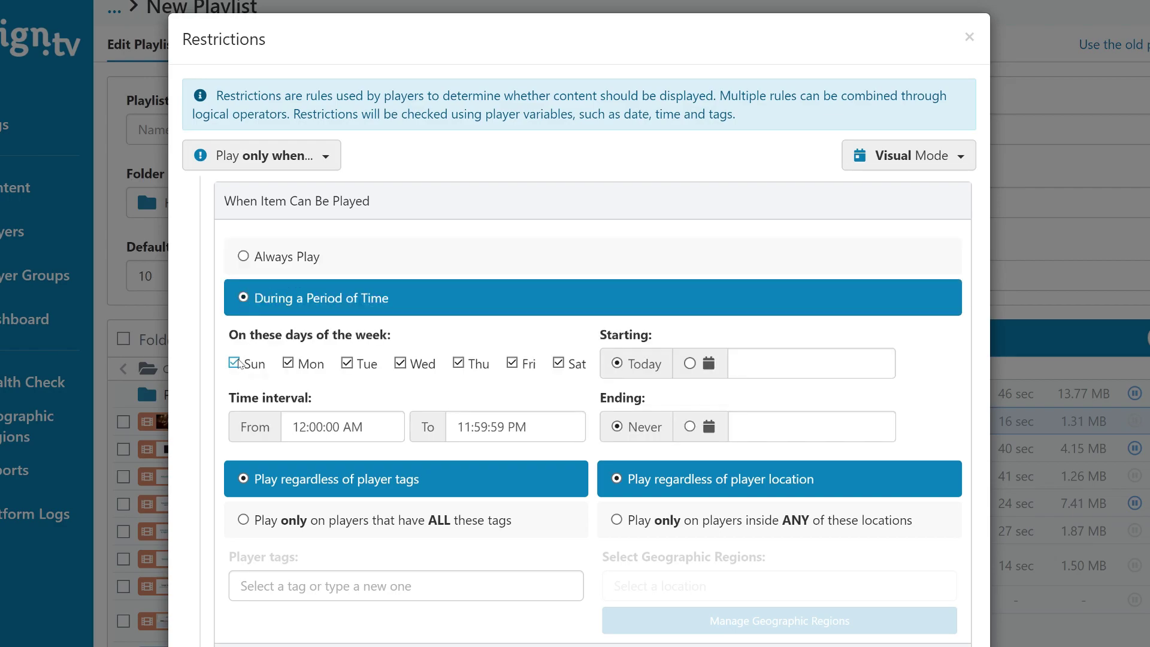
{"action": "left_click", "coordinate": [289, 363]}
{"action": "left_click", "coordinate": [347, 364]}
{"action": "left_click", "coordinate": [400, 363]}
{"action": "left_click", "coordinate": [458, 363]}
{"action": "scroll", "coordinate": [516, 369], "scroll_direction": "down", "scroll_amount": 2}
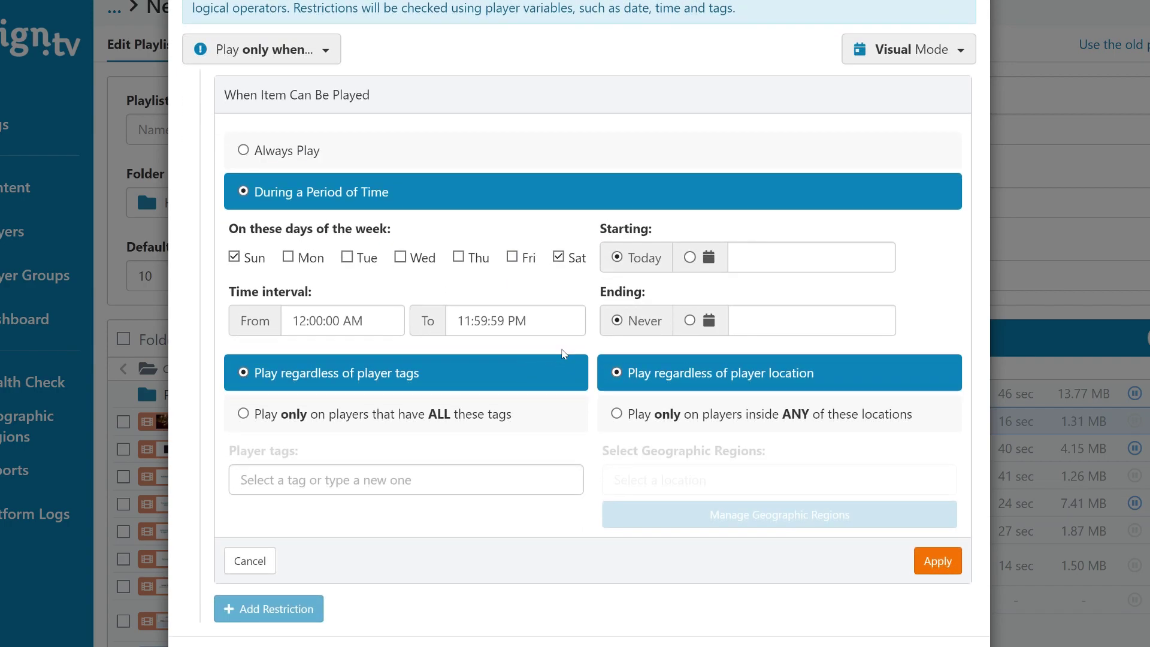
{"action": "scroll", "coordinate": [845, 112], "scroll_direction": "up", "scroll_amount": 2}
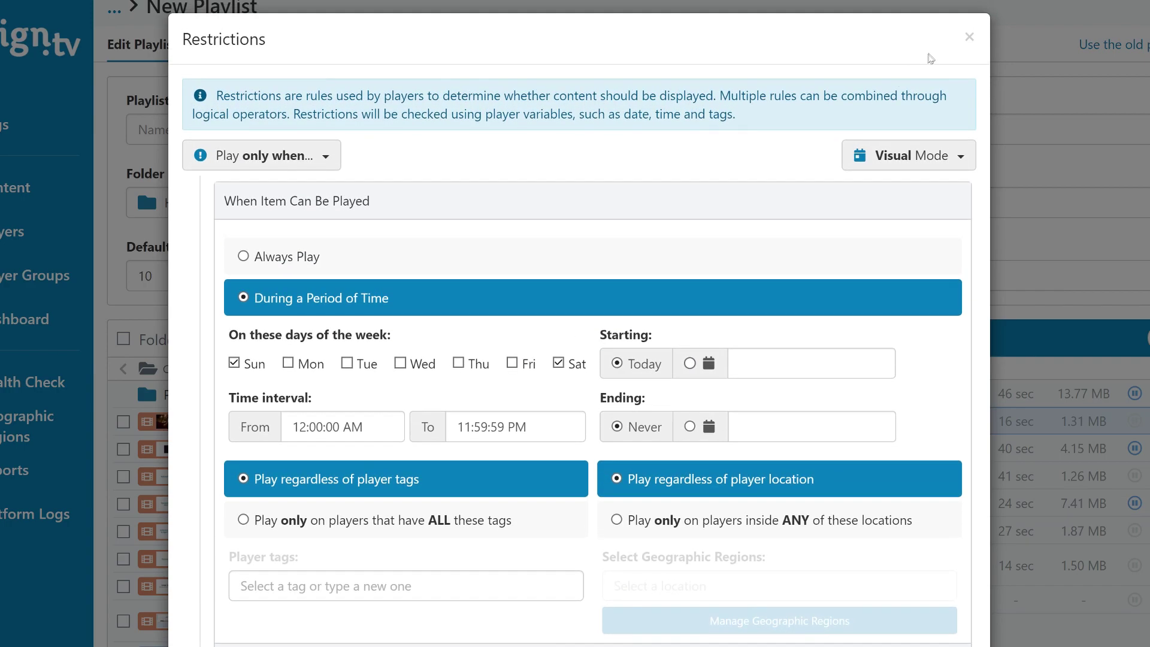
Close the restrictions dialog, select rows 03 and 04, and open then dismiss the actions menu
{"action": "left_click", "coordinate": [970, 40]}
{"action": "left_click", "coordinate": [588, 448]}
{"action": "left_click", "coordinate": [589, 476]}
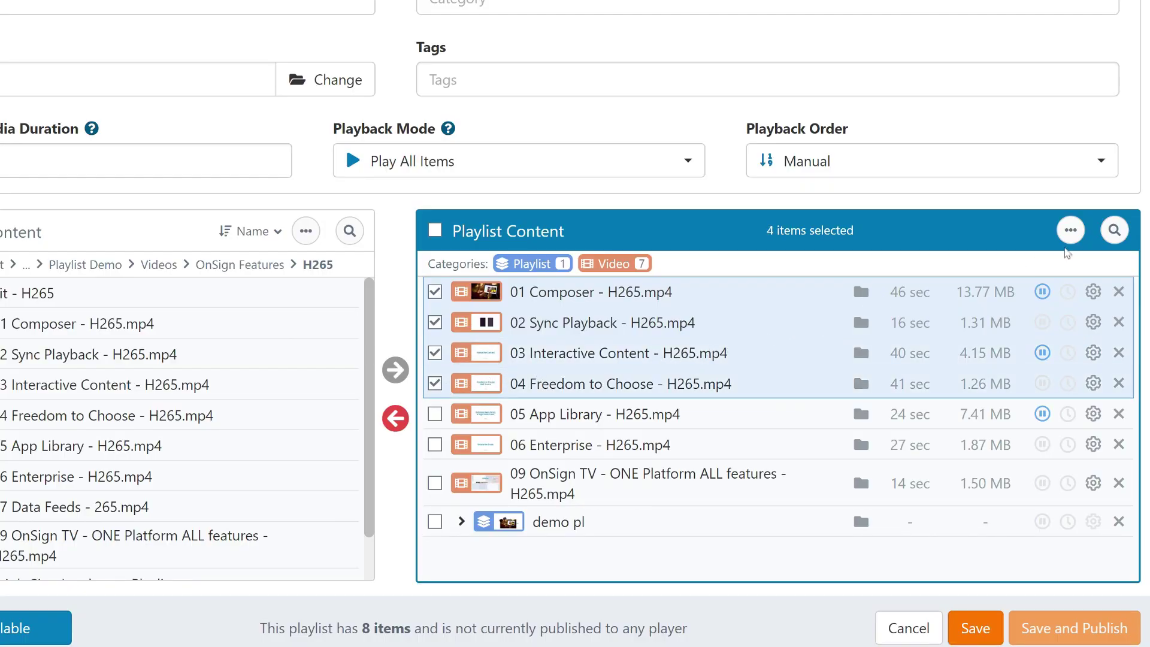
{"action": "left_click", "coordinate": [1070, 230]}
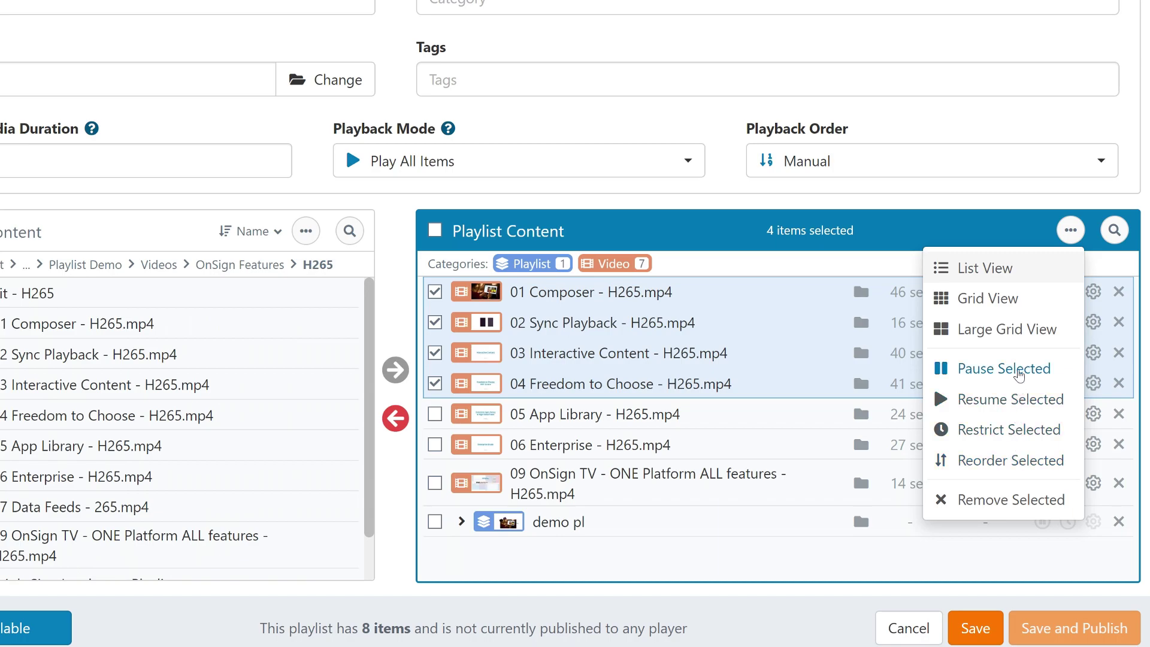
{"action": "left_click", "coordinate": [1079, 229]}
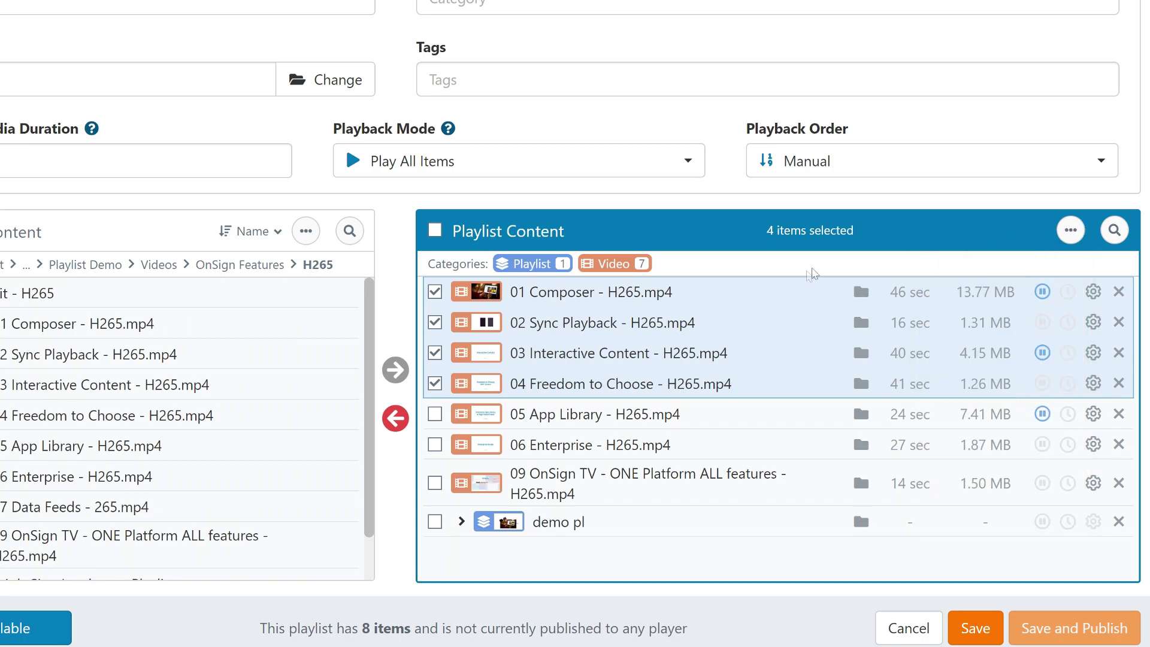
Give 01 Composer a 30-second duration, volume 70, others 10 and a Fade In transition
{"action": "left_click", "coordinate": [759, 301]}
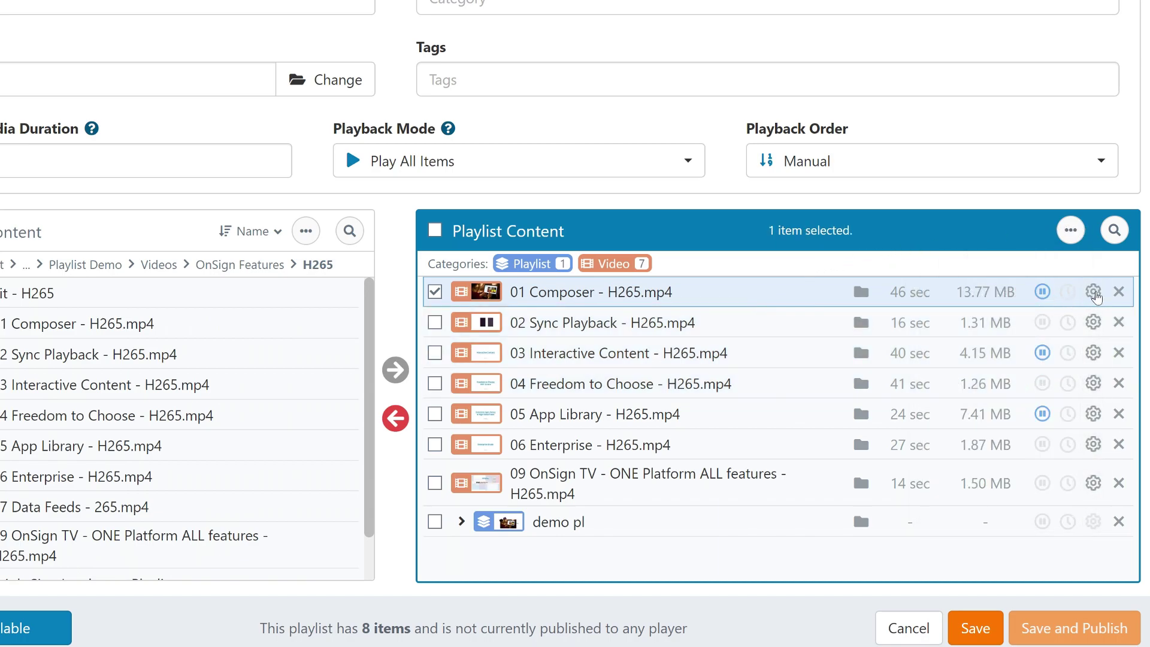
{"action": "left_click", "coordinate": [1093, 292]}
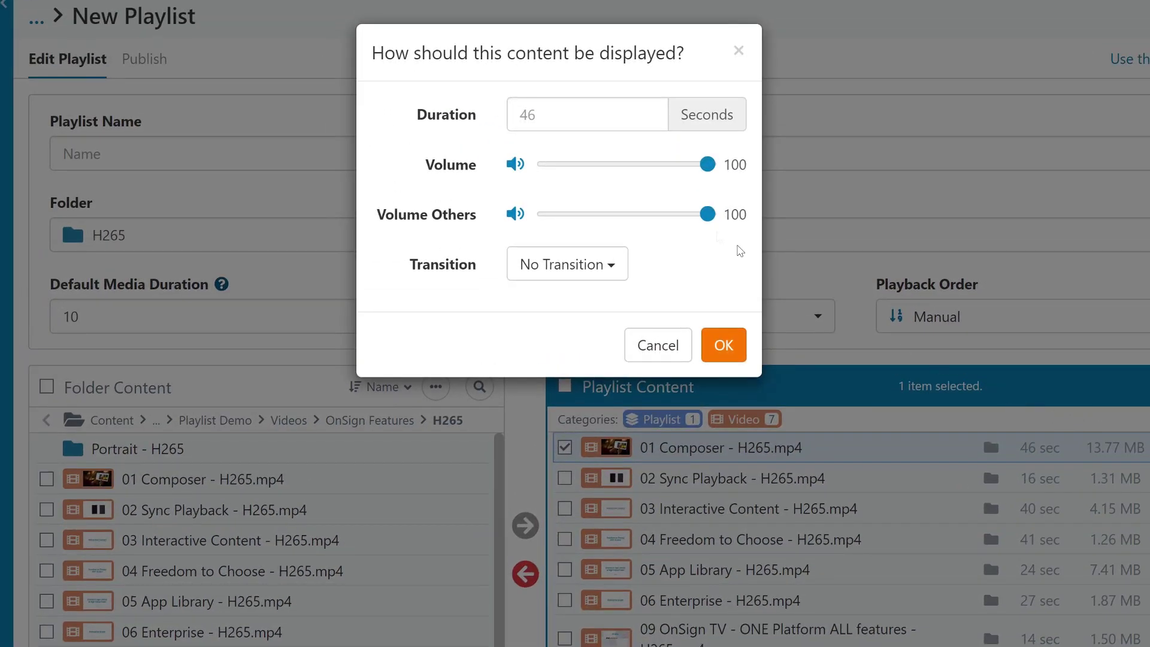
{"action": "left_click", "coordinate": [568, 114]}
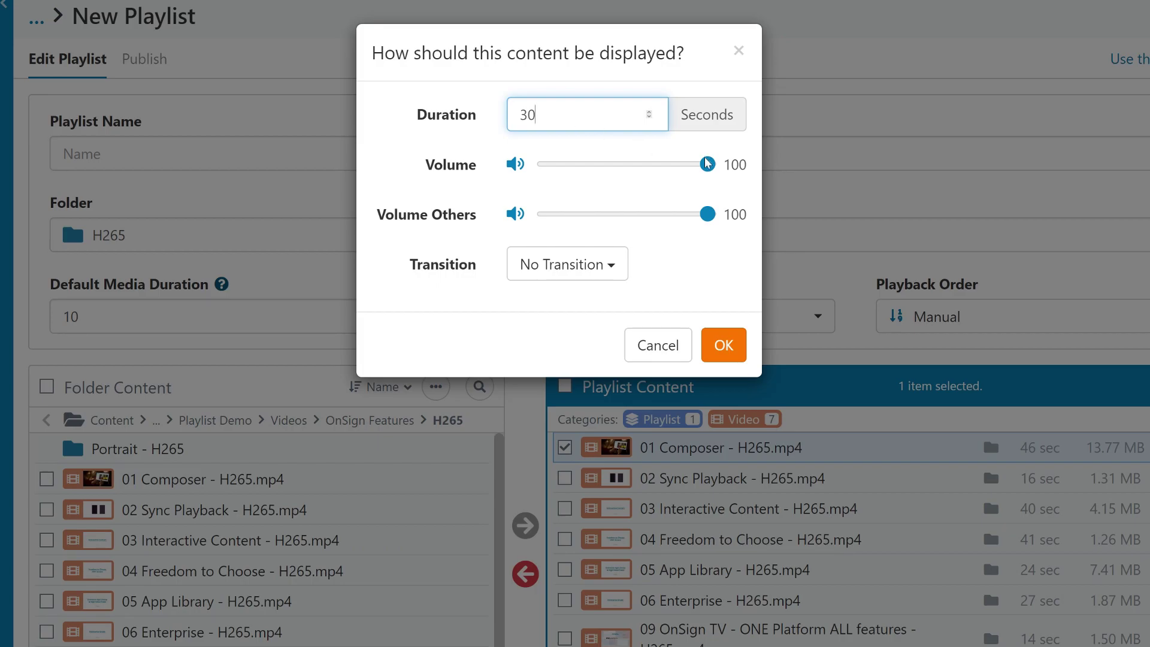
{"action": "left_click_drag", "start_coordinate": [707, 164], "coordinate": [659, 163]}
{"action": "left_click_drag", "start_coordinate": [708, 214], "coordinate": [561, 214]}
{"action": "left_click", "coordinate": [587, 270]}
{"action": "left_click", "coordinate": [583, 328]}
{"action": "left_click", "coordinate": [723, 344]}
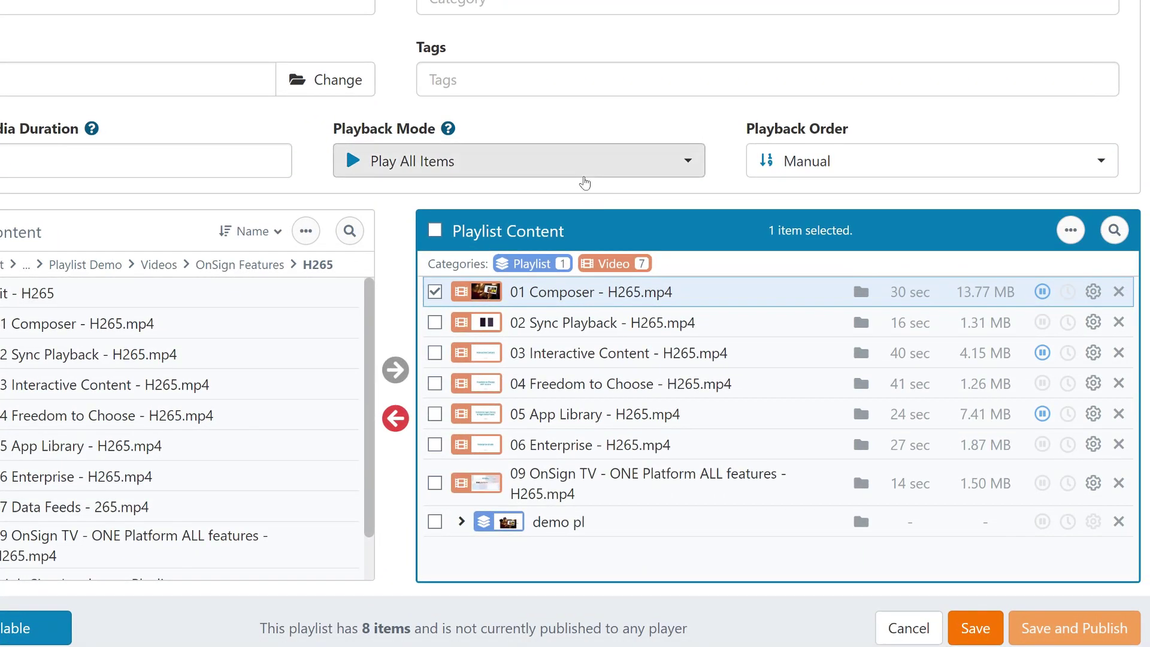
Deselect 01 Composer and expand demo pl and its nested BrightSign Landscape Playlist
{"action": "left_click", "coordinate": [435, 292]}
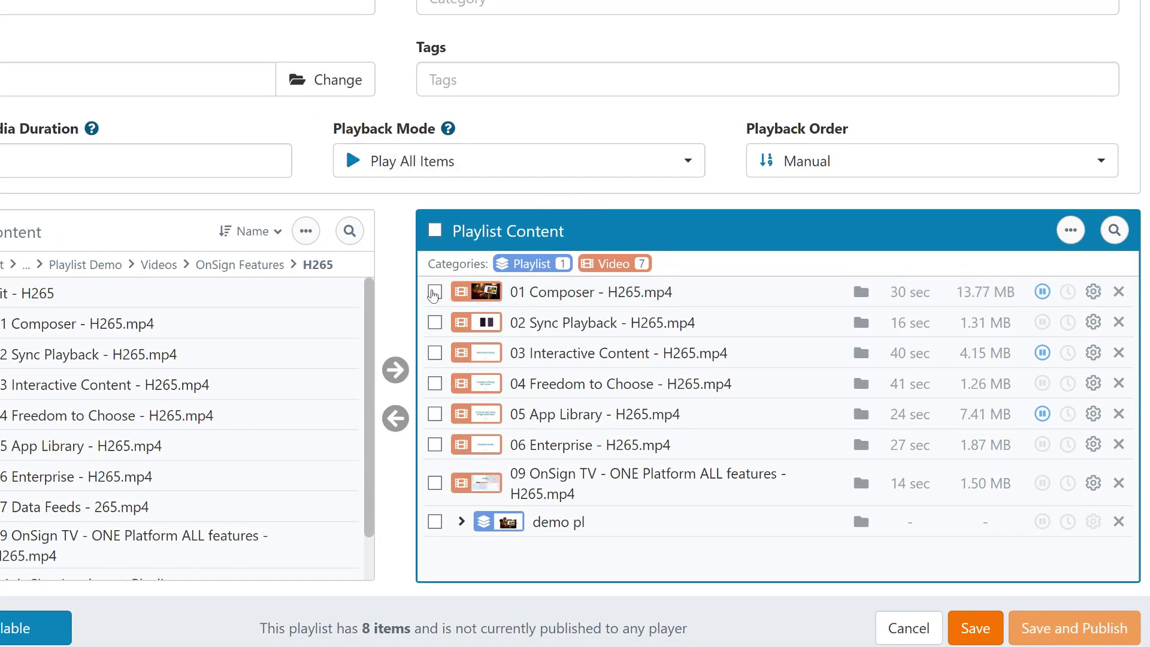
{"action": "left_click", "coordinate": [461, 521]}
{"action": "scroll", "coordinate": [462, 527], "scroll_direction": "down", "scroll_amount": 4}
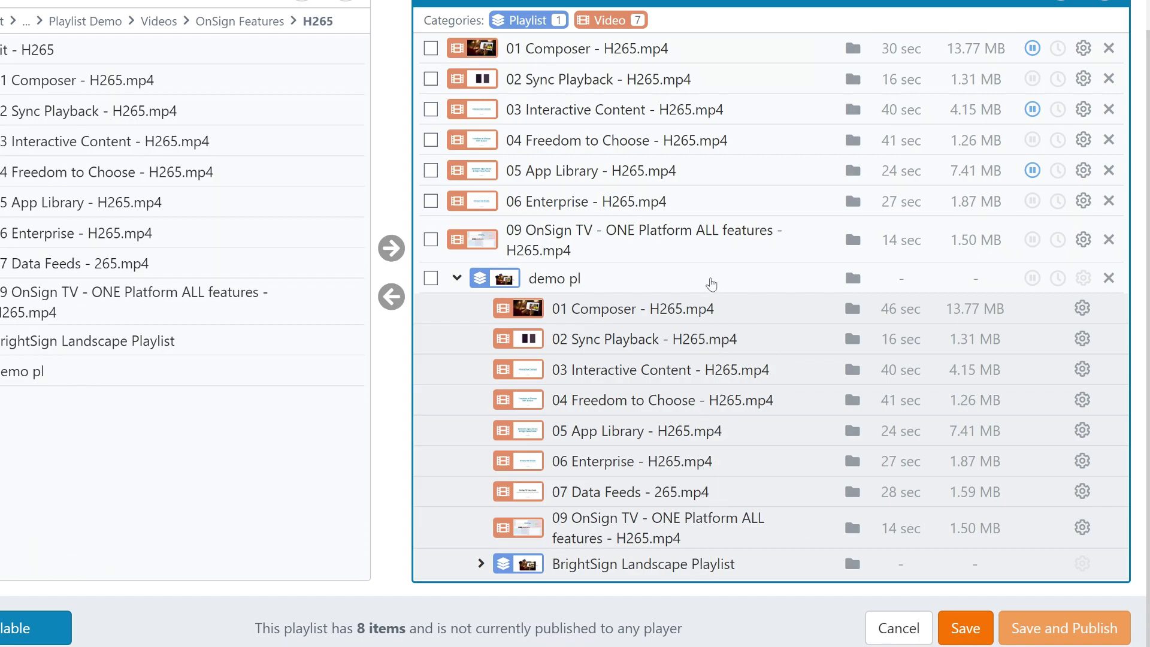
{"action": "left_click", "coordinate": [480, 564]}
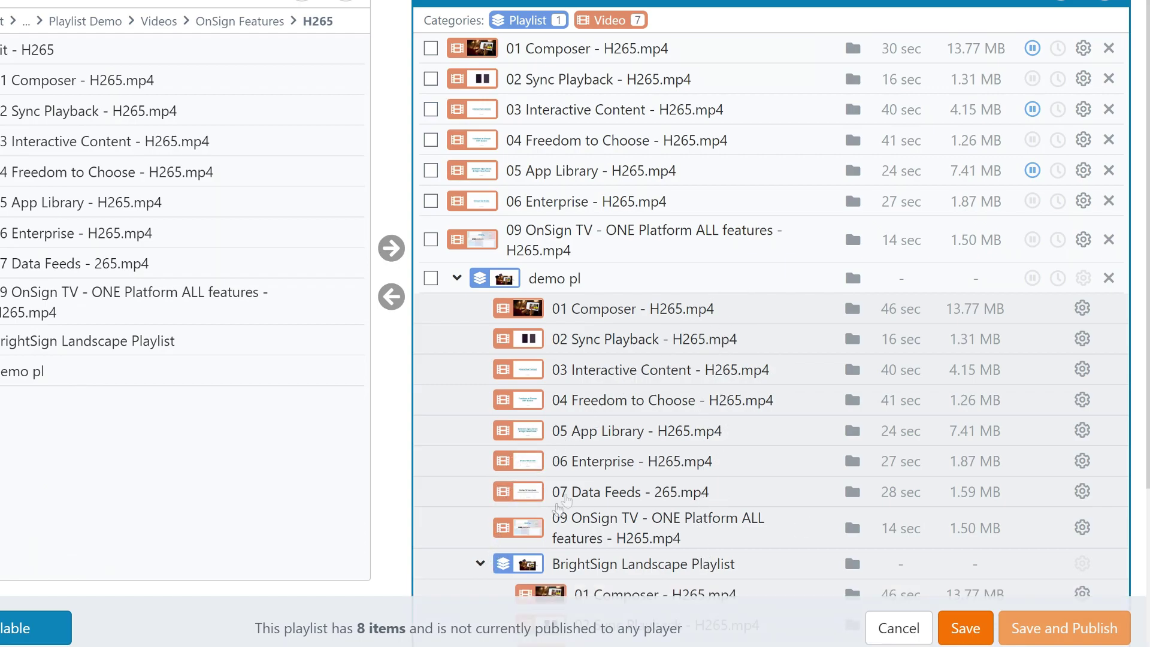
{"action": "scroll", "coordinate": [567, 497], "scroll_direction": "down", "scroll_amount": 5}
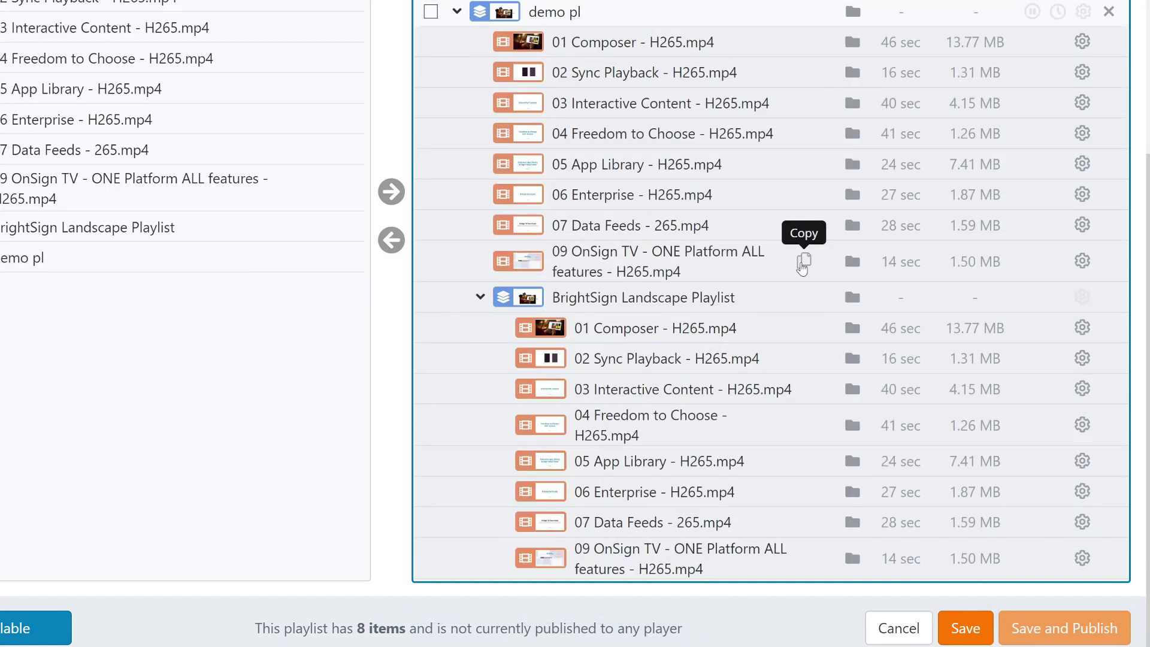
Select demo pl, view its storage location, and open then close the H265 folder
{"action": "left_click", "coordinate": [802, 264]}
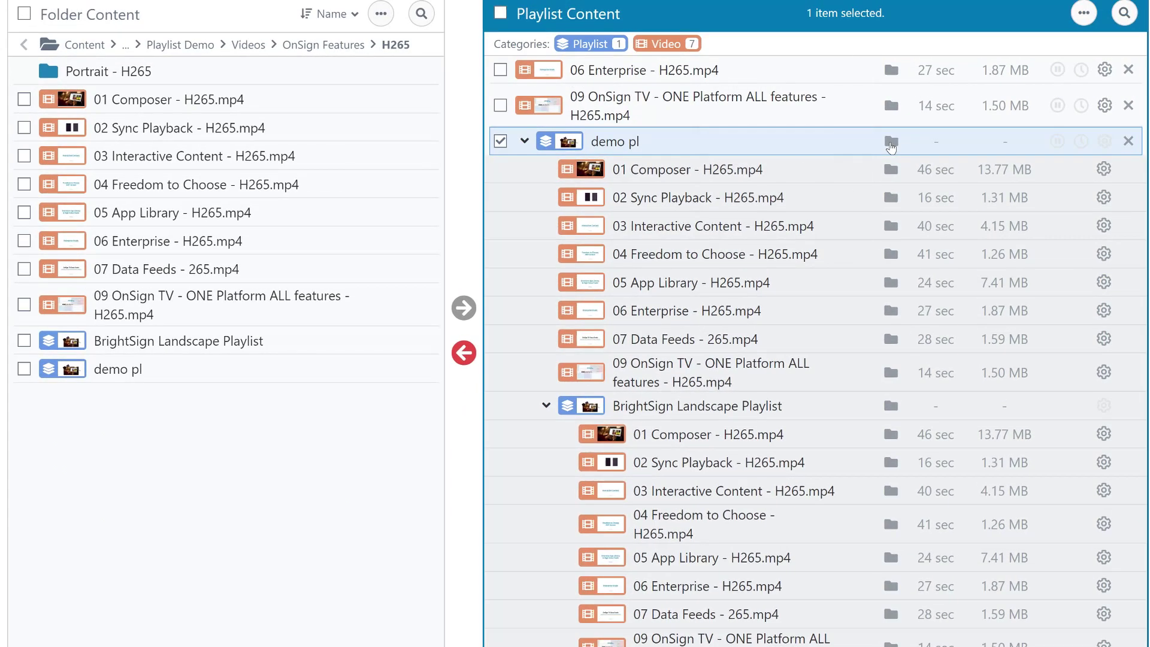
{"action": "left_click", "coordinate": [853, 12]}
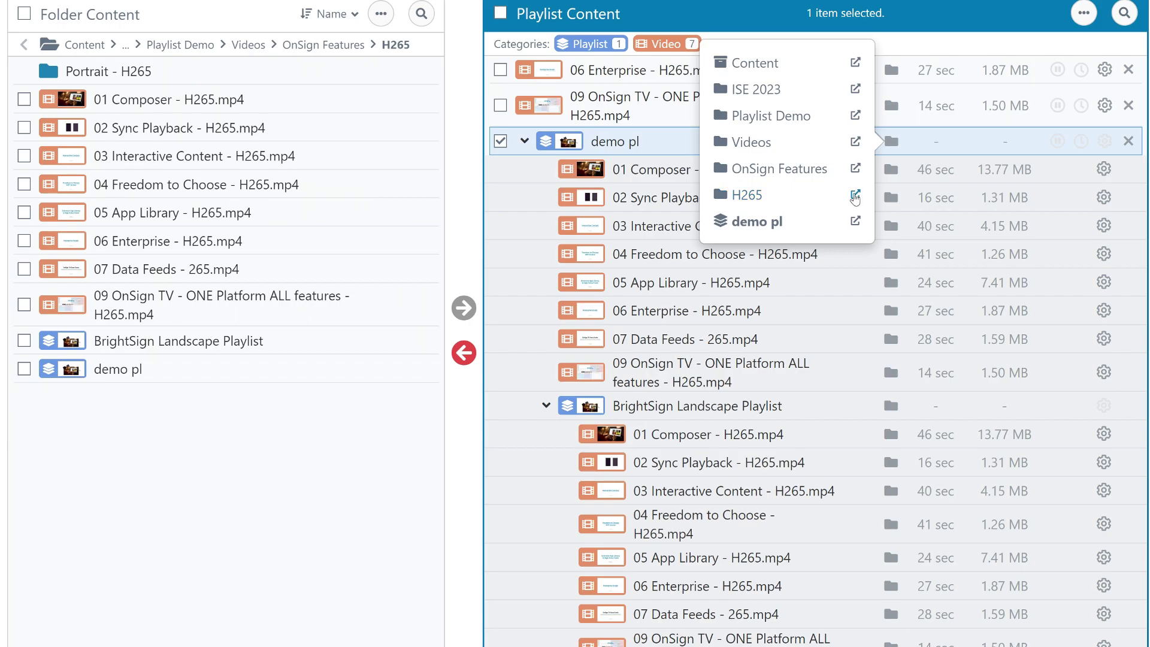
{"action": "left_click", "coordinate": [854, 196]}
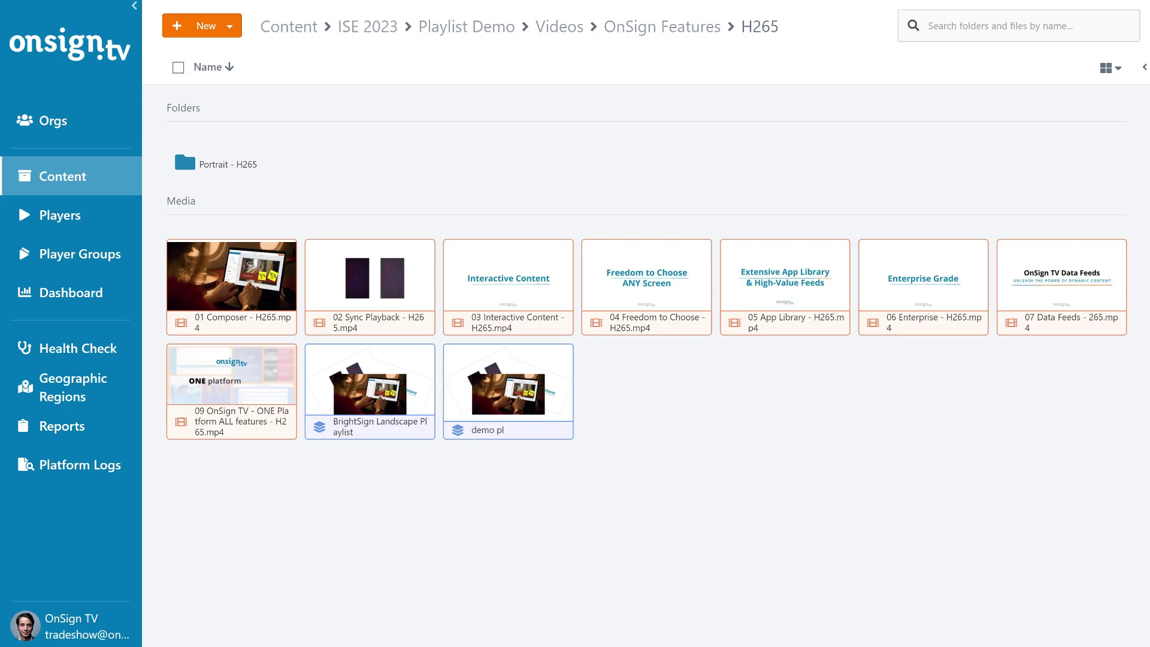
{"action": "key", "text": "ctrl+w"}
Try opening demo pl in its own editor, then cancel leaving to stay on this playlist
{"action": "left_click", "coordinate": [891, 142]}
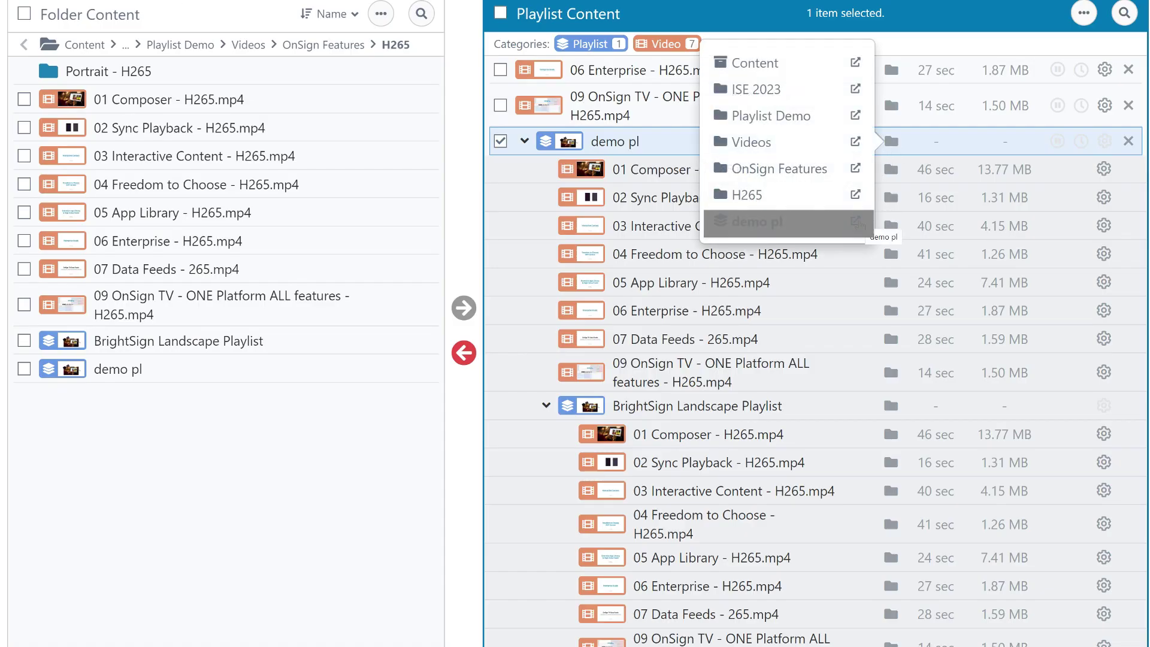
{"action": "left_click", "coordinate": [856, 222]}
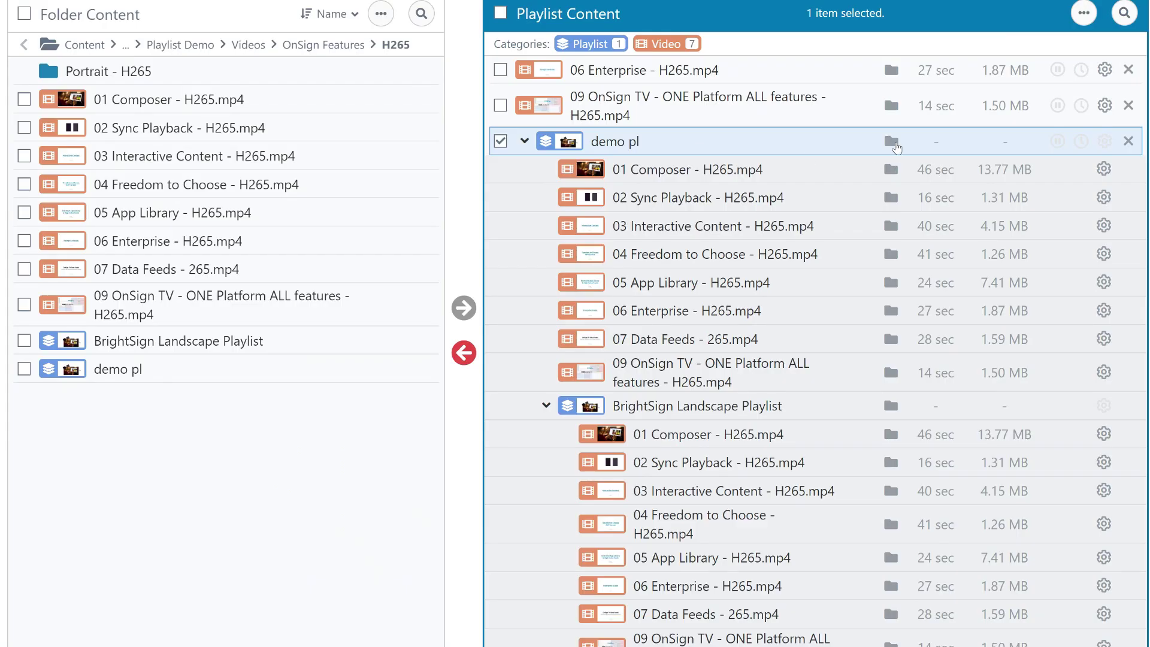
{"action": "left_click", "coordinate": [892, 144]}
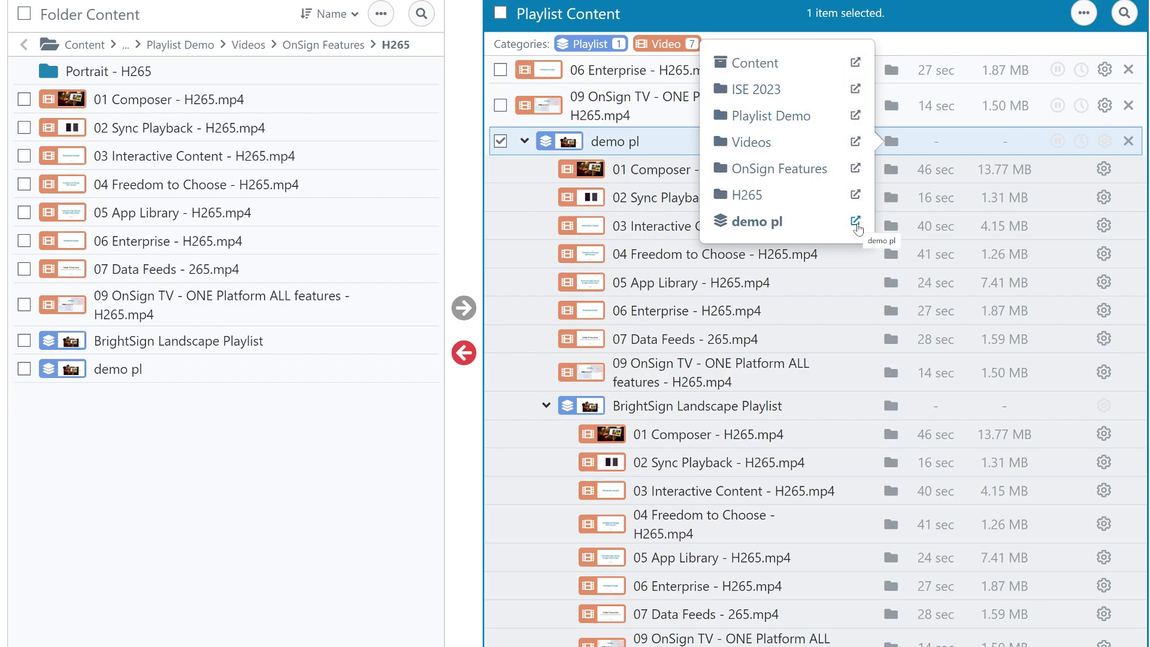
{"action": "left_click", "coordinate": [857, 222]}
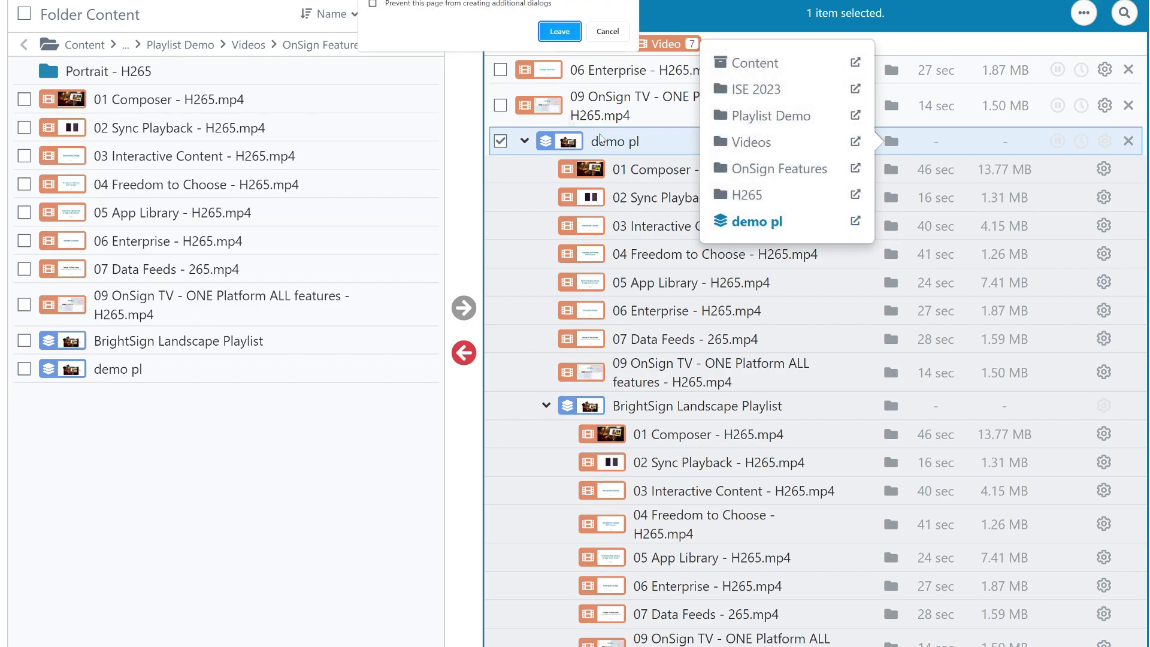
{"action": "left_click", "coordinate": [608, 31]}
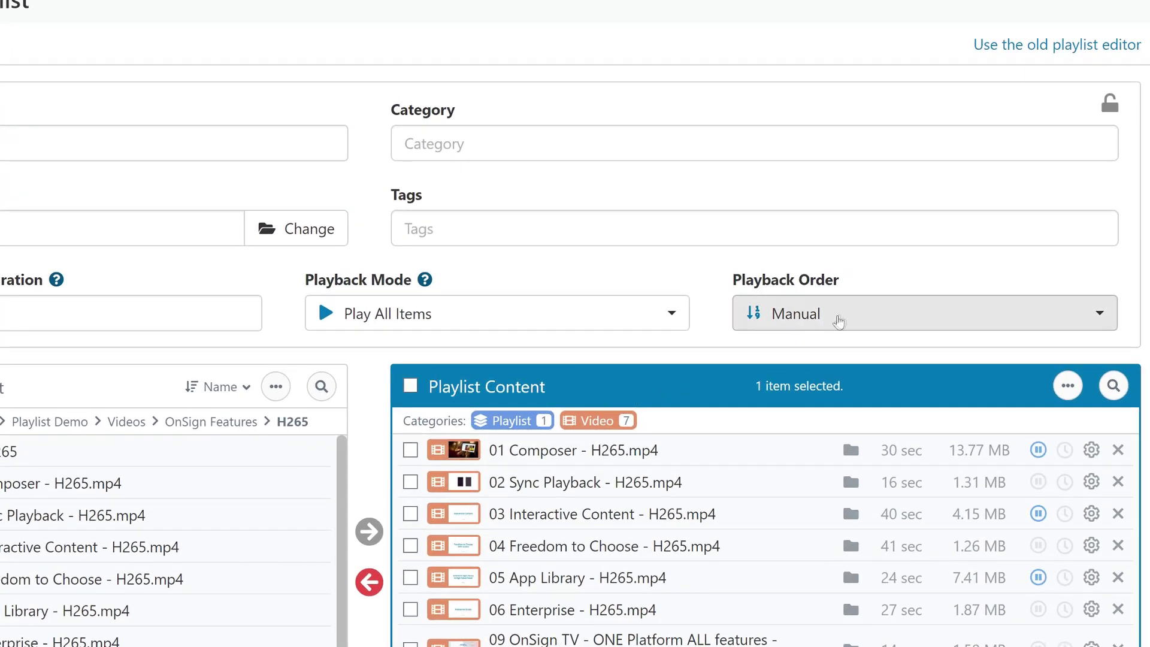
In Manual order, move 01 Composer below 04 Freedom to Choose and 04 above 03, then choose Shuffled
{"action": "left_click", "coordinate": [843, 317]}
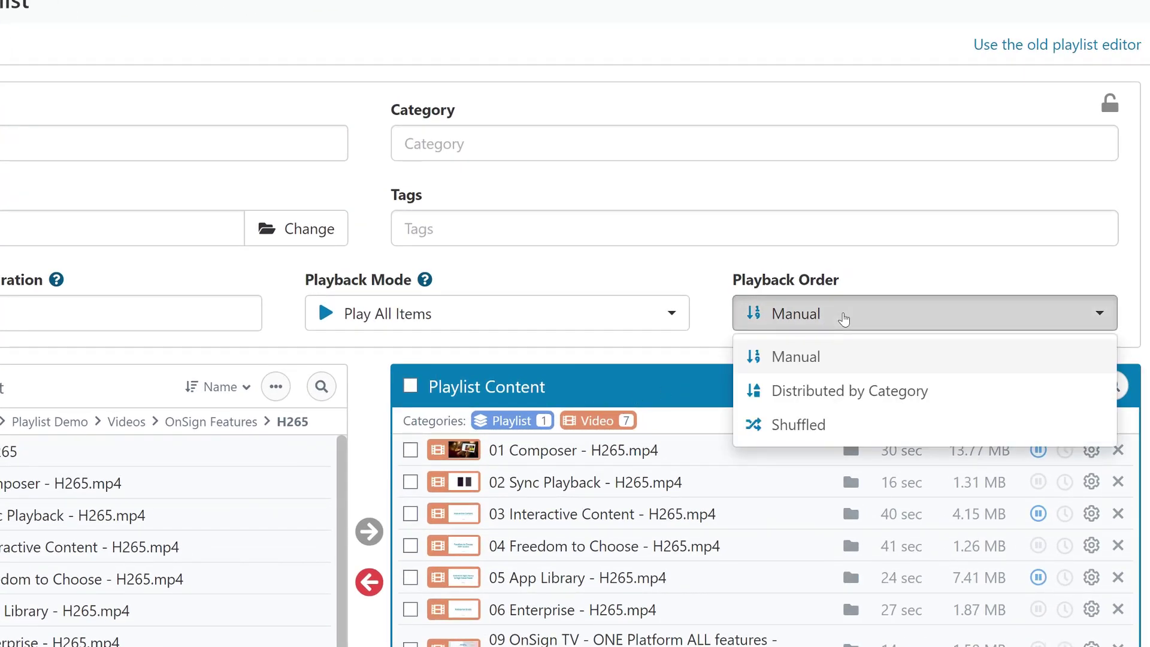
{"action": "left_click", "coordinate": [848, 359]}
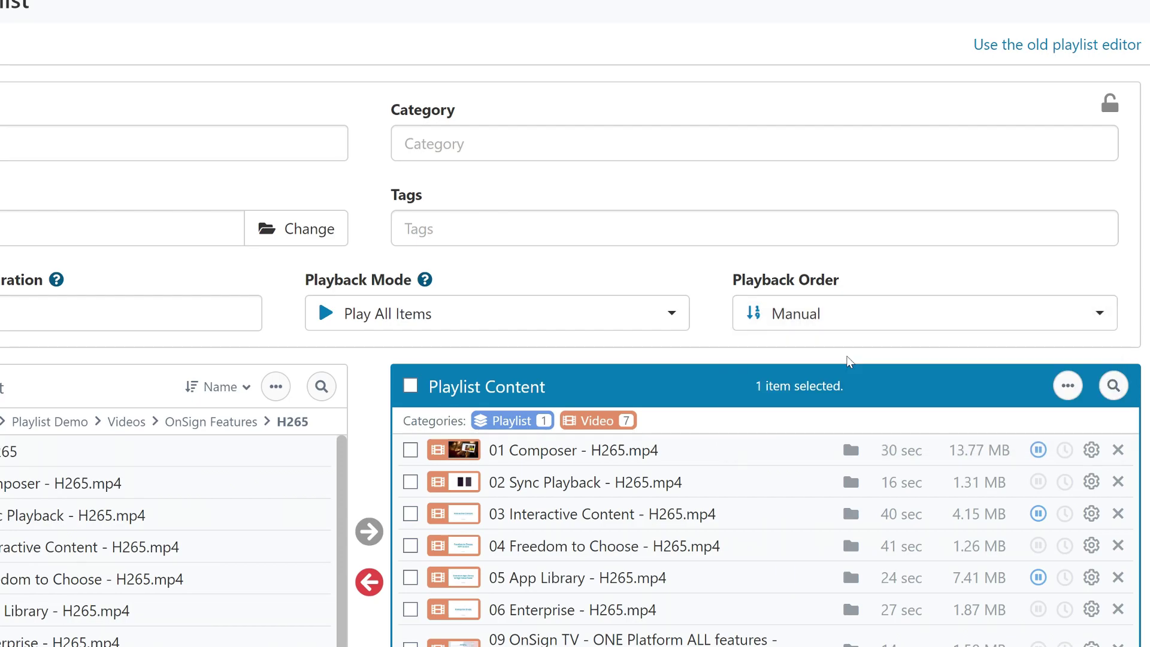
{"action": "left_click", "coordinate": [621, 451]}
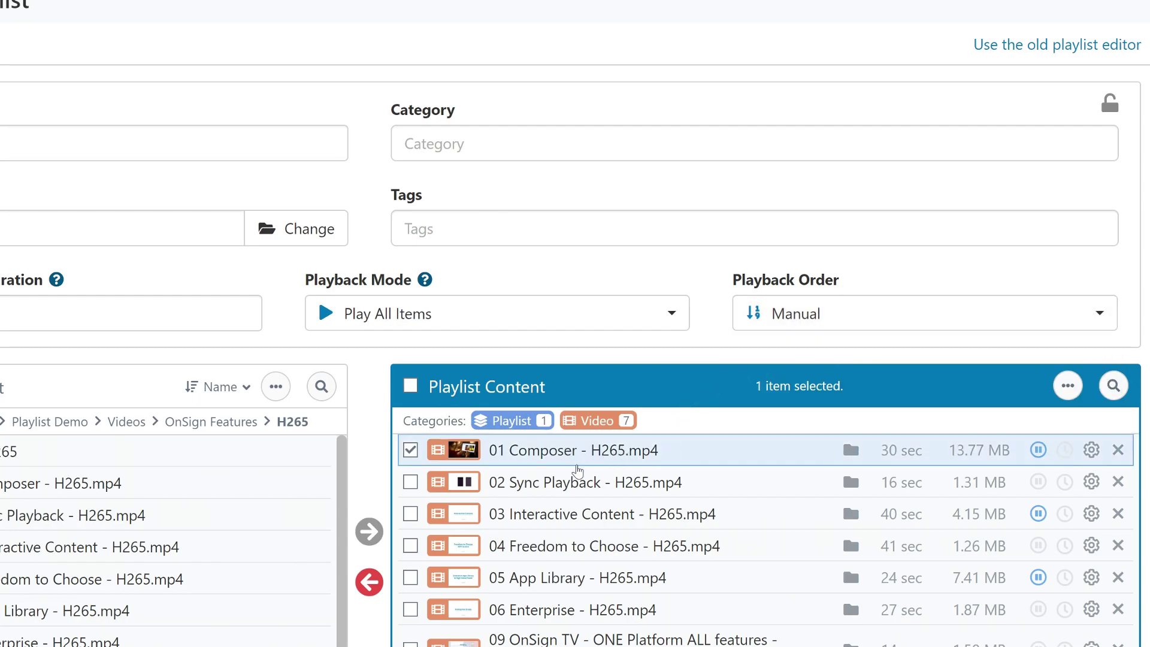
{"action": "mouse_move", "coordinate": [576, 463]}
{"action": "left_mouse_down"}
{"action": "mouse_move", "coordinate": [578, 554]}
{"action": "mouse_move", "coordinate": [577, 465]}
{"action": "mouse_move", "coordinate": [585, 478]}
{"action": "left_mouse_up"}
{"action": "left_click", "coordinate": [582, 523]}
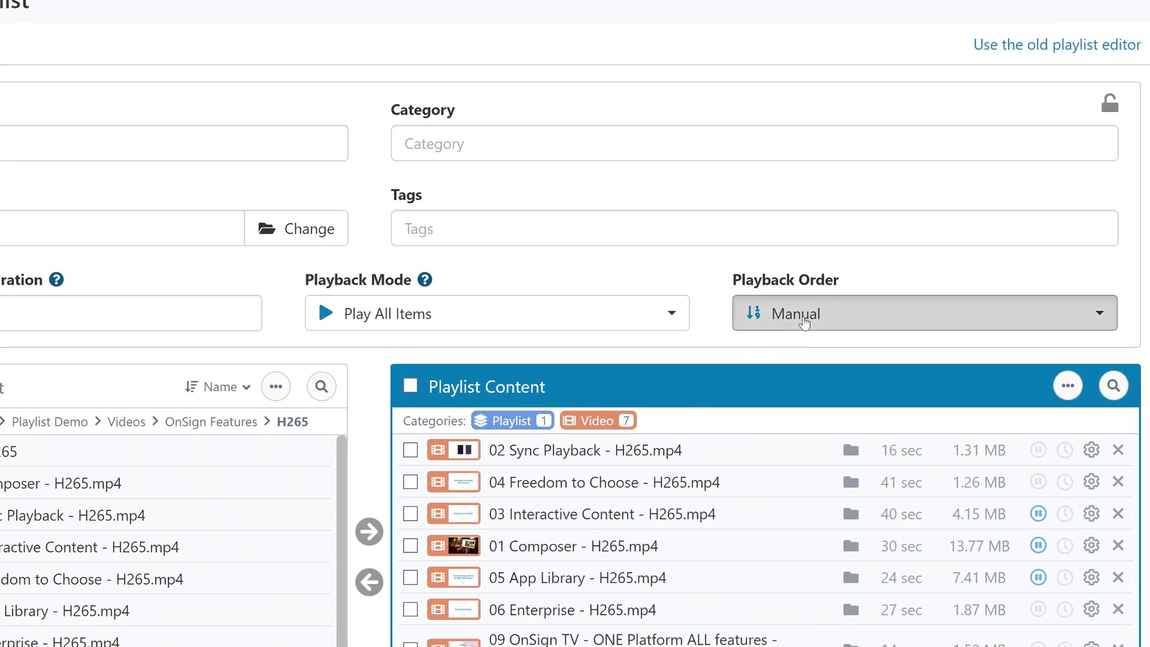
{"action": "left_click", "coordinate": [803, 313]}
{"action": "left_click", "coordinate": [804, 426]}
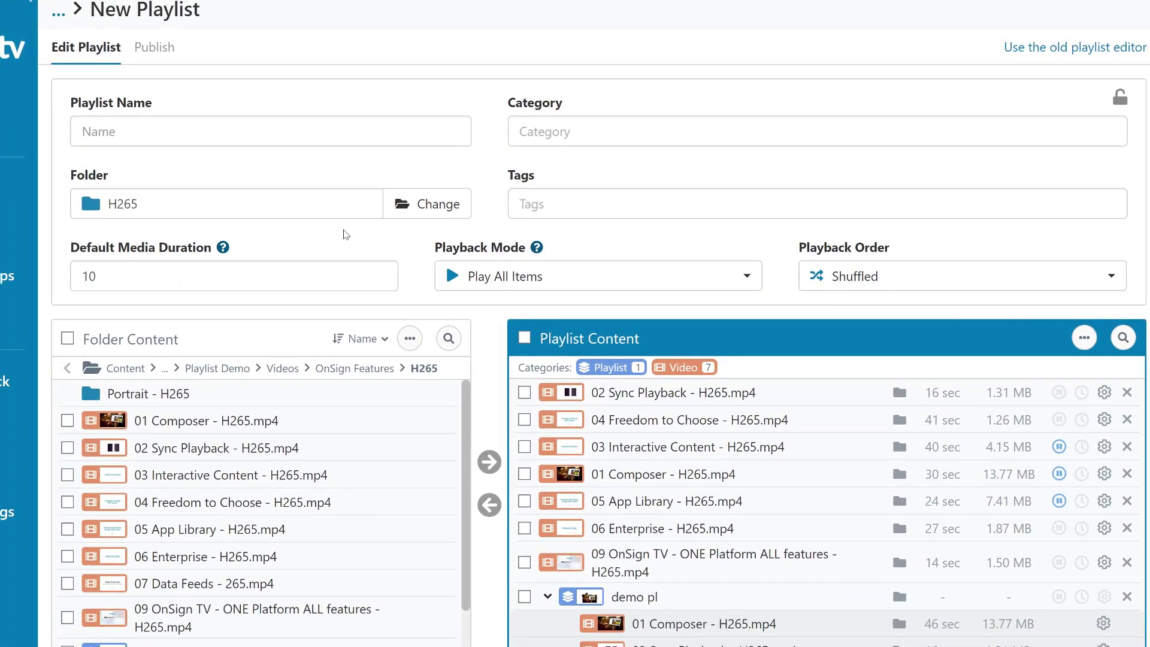
Set the default media duration to 5 seconds and try Cycle Items mode with cycle count 1
{"action": "left_click", "coordinate": [289, 281]}
{"action": "left_click", "coordinate": [602, 277]}
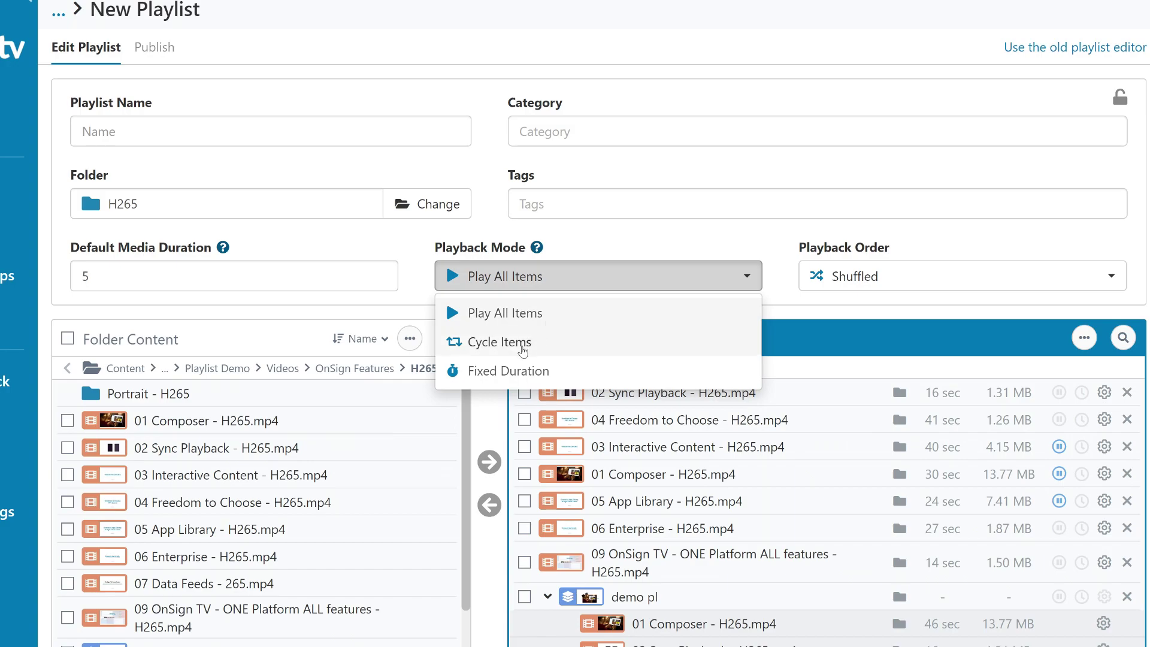
{"action": "left_click", "coordinate": [501, 344]}
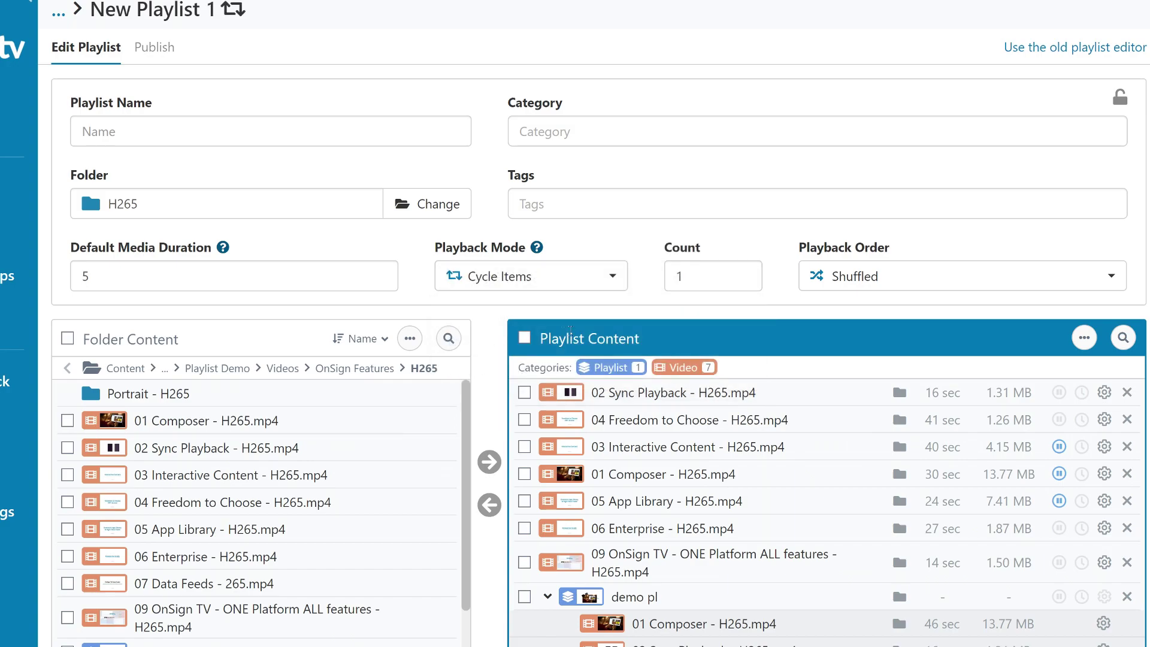
{"action": "double_click", "coordinate": [694, 278]}
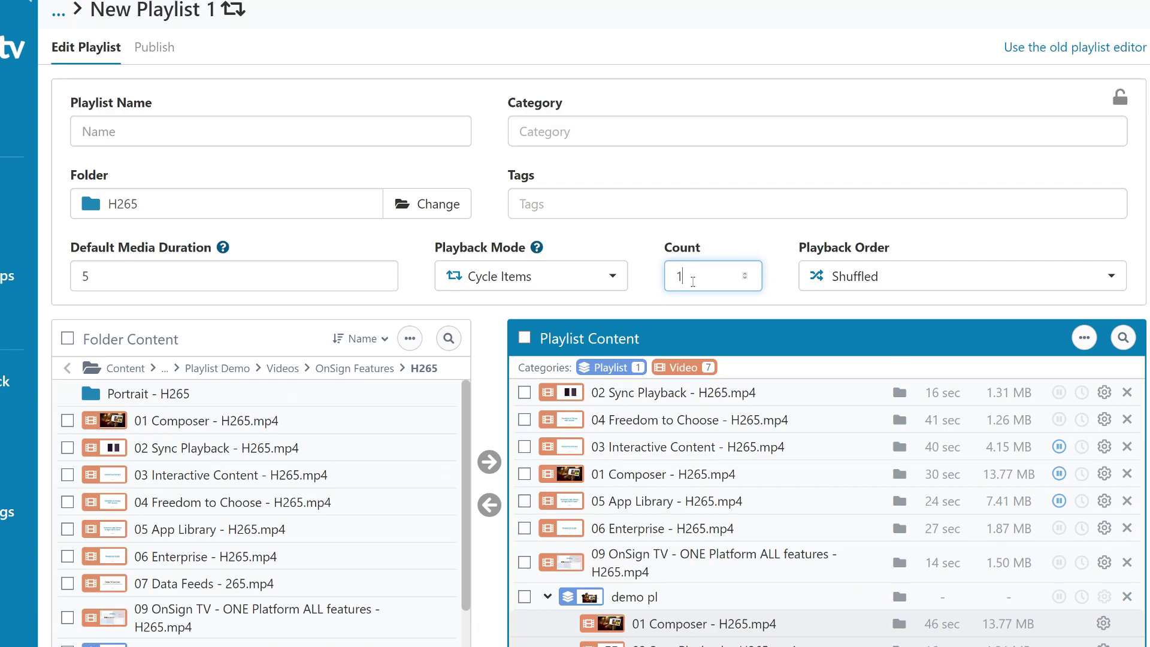
{"action": "type", "text": "1"}
Try Fixed Duration mode, then return to Play All Items with Shuffled playback order
{"action": "left_click", "coordinate": [597, 282]}
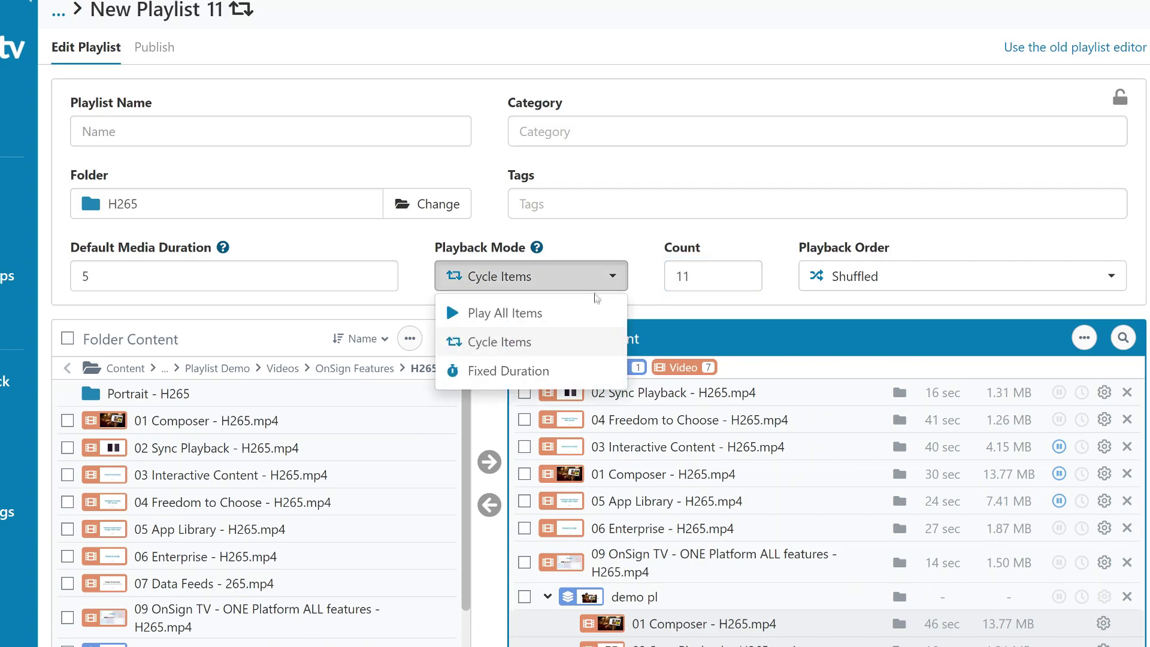
{"action": "left_click", "coordinate": [498, 379]}
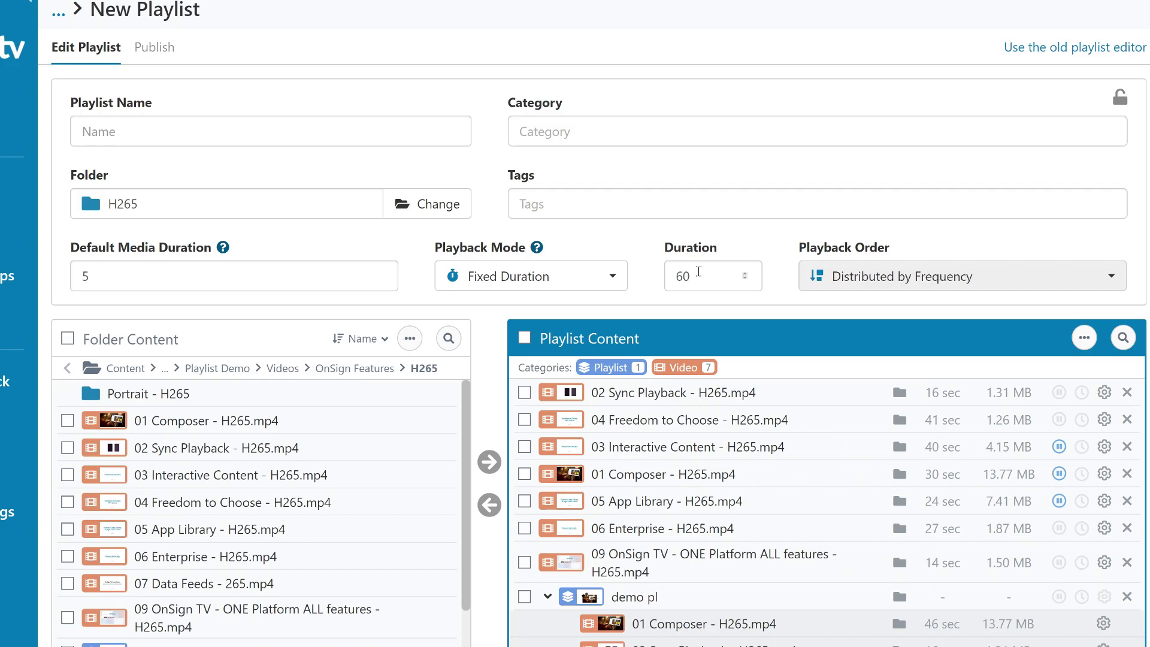
{"action": "left_click", "coordinate": [605, 280]}
{"action": "left_click", "coordinate": [504, 311]}
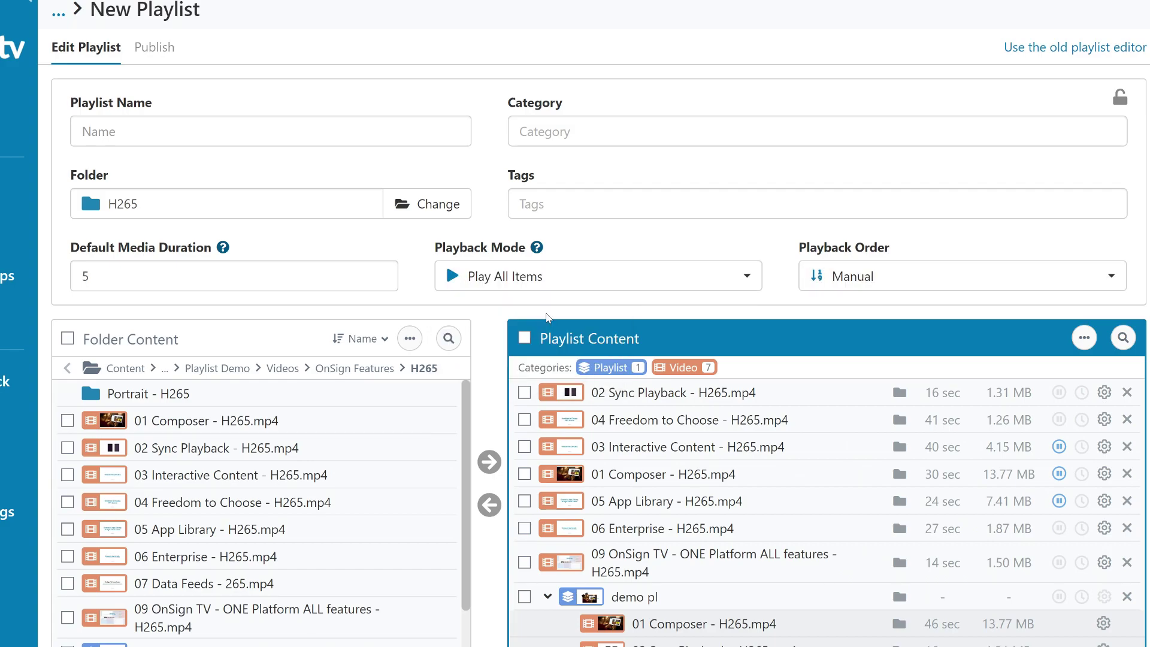
{"action": "left_click", "coordinate": [865, 274]}
{"action": "left_click", "coordinate": [862, 371]}
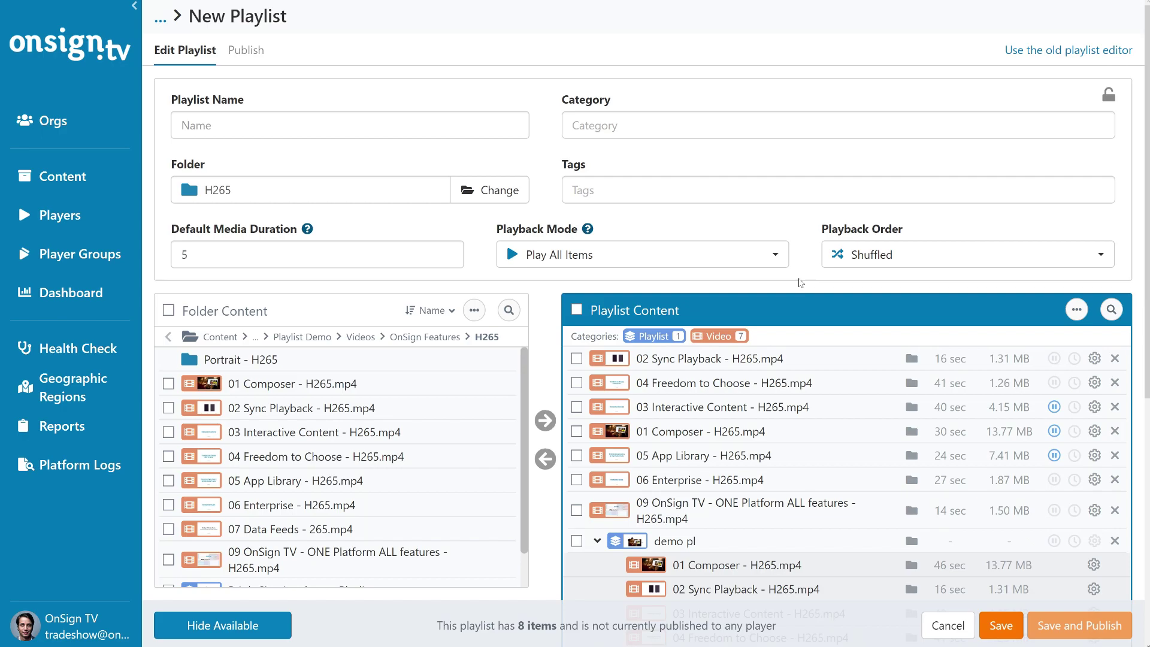
In the old editor, add 02 Sync Playback, 03 Interactive Content and 05 App Library, then return to the new editor
{"action": "left_click", "coordinate": [1067, 55]}
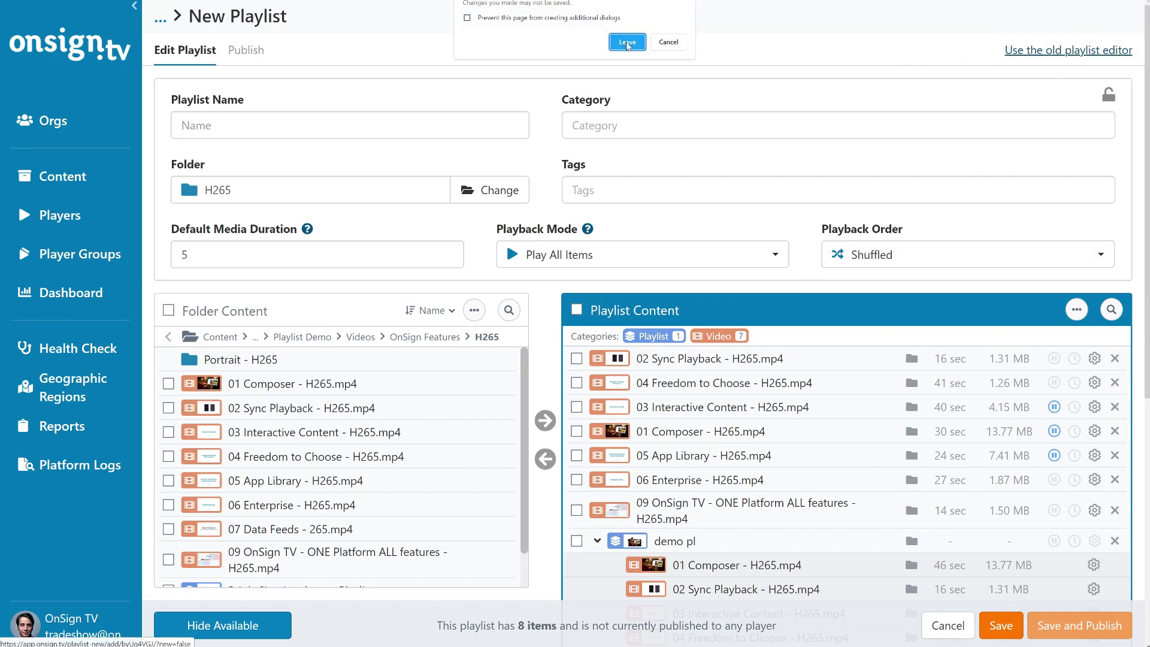
{"action": "left_click", "coordinate": [627, 44]}
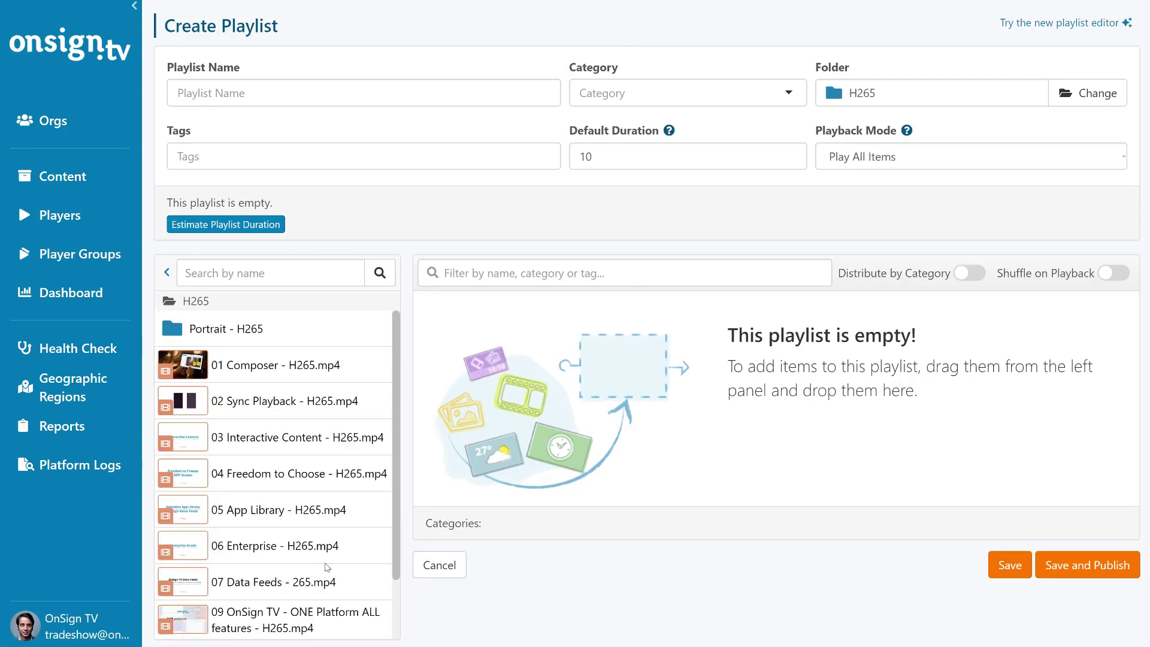
{"action": "left_click_drag", "start_coordinate": [246, 419], "coordinate": [491, 372]}
{"action": "left_click_drag", "start_coordinate": [304, 454], "coordinate": [683, 421]}
{"action": "left_click_drag", "start_coordinate": [227, 510], "coordinate": [779, 389]}
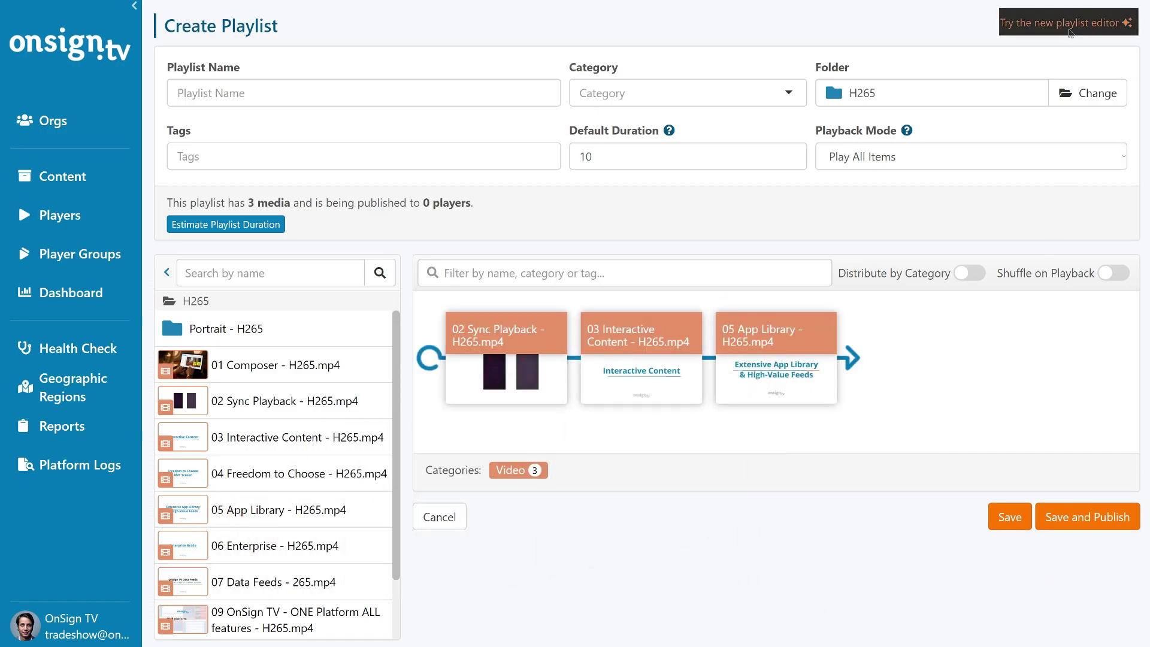
{"action": "left_click", "coordinate": [1072, 24]}
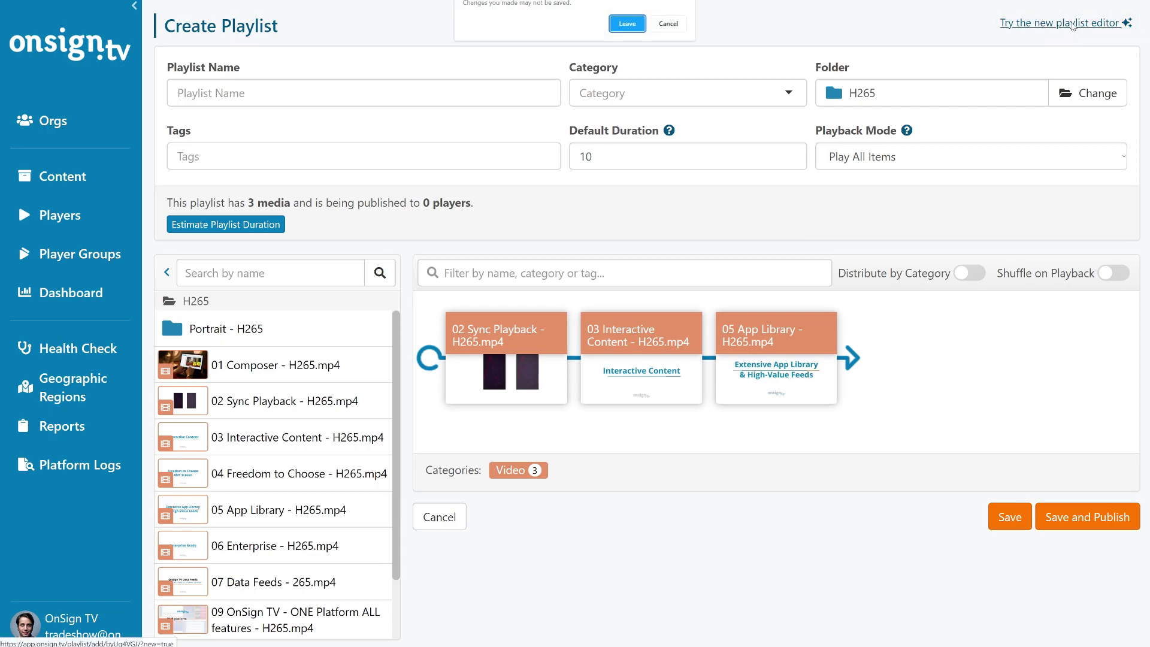
{"action": "left_click", "coordinate": [623, 24]}
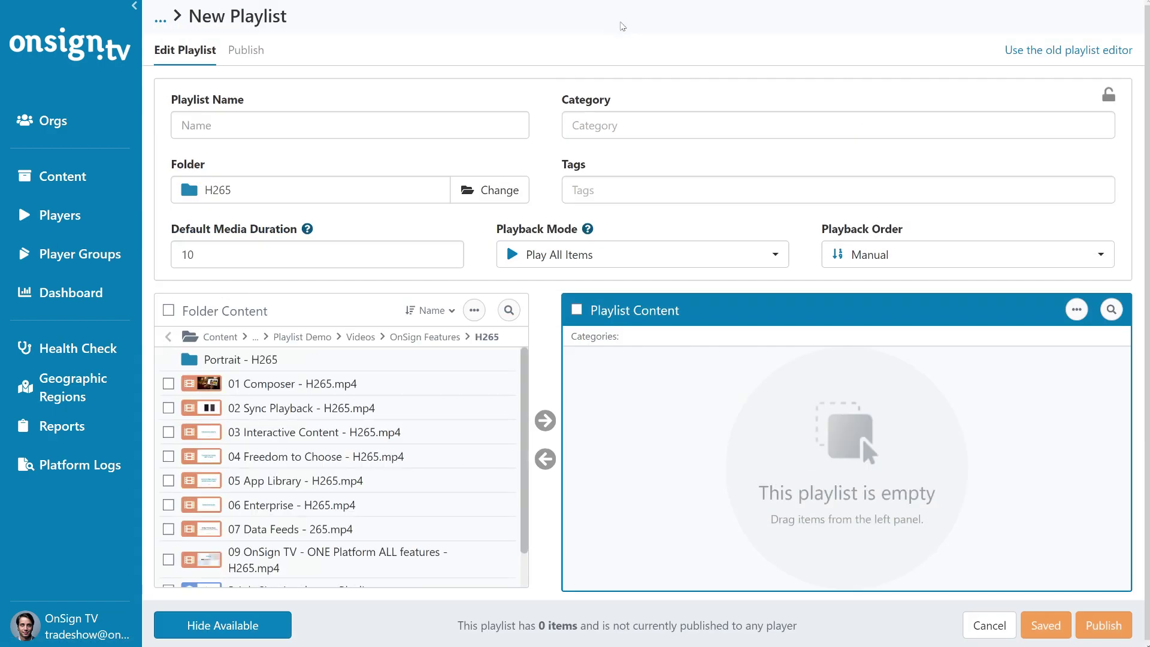